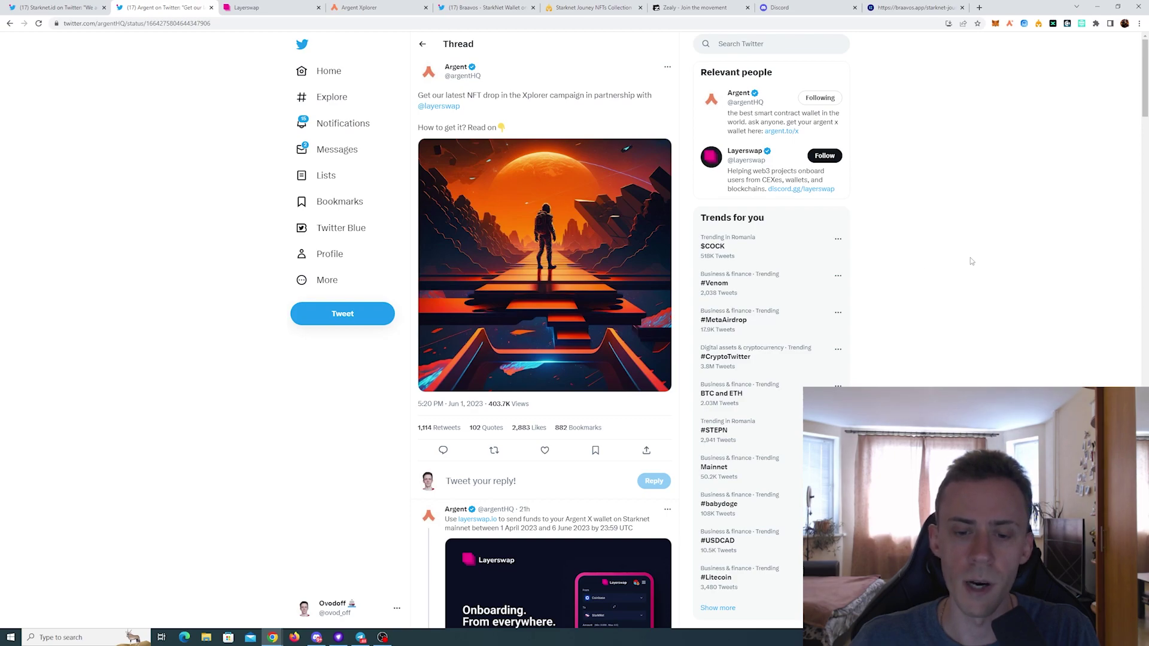
Scroll down through the open campaign page
scroll(970, 261, down, 4)
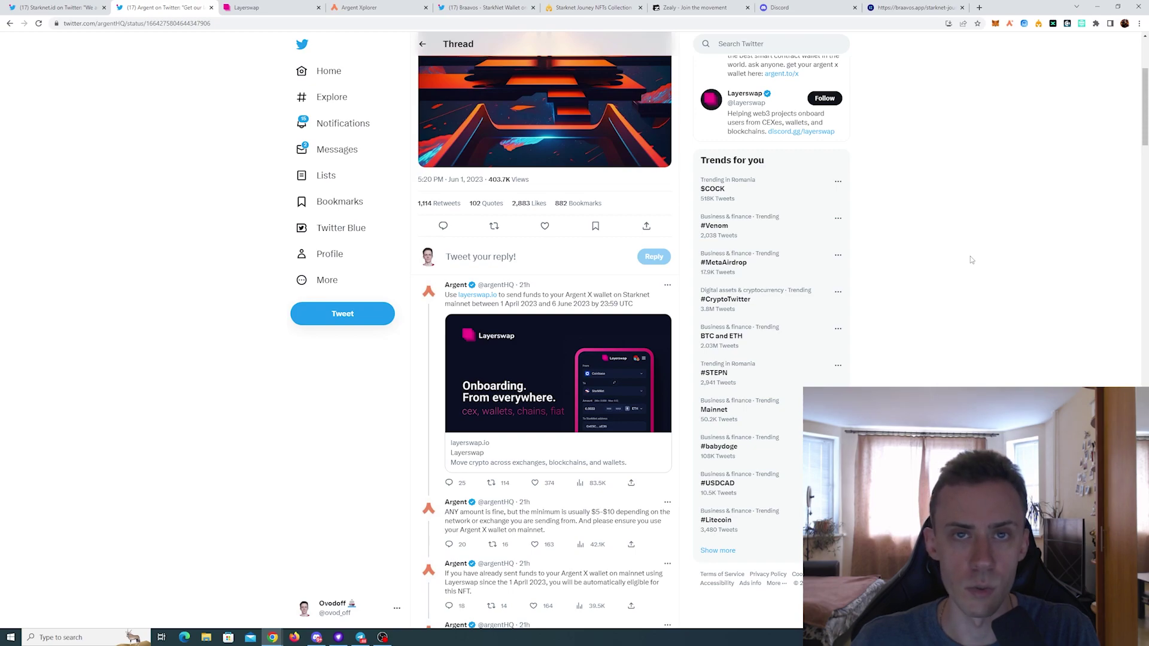
scroll(856, 136, down, 2)
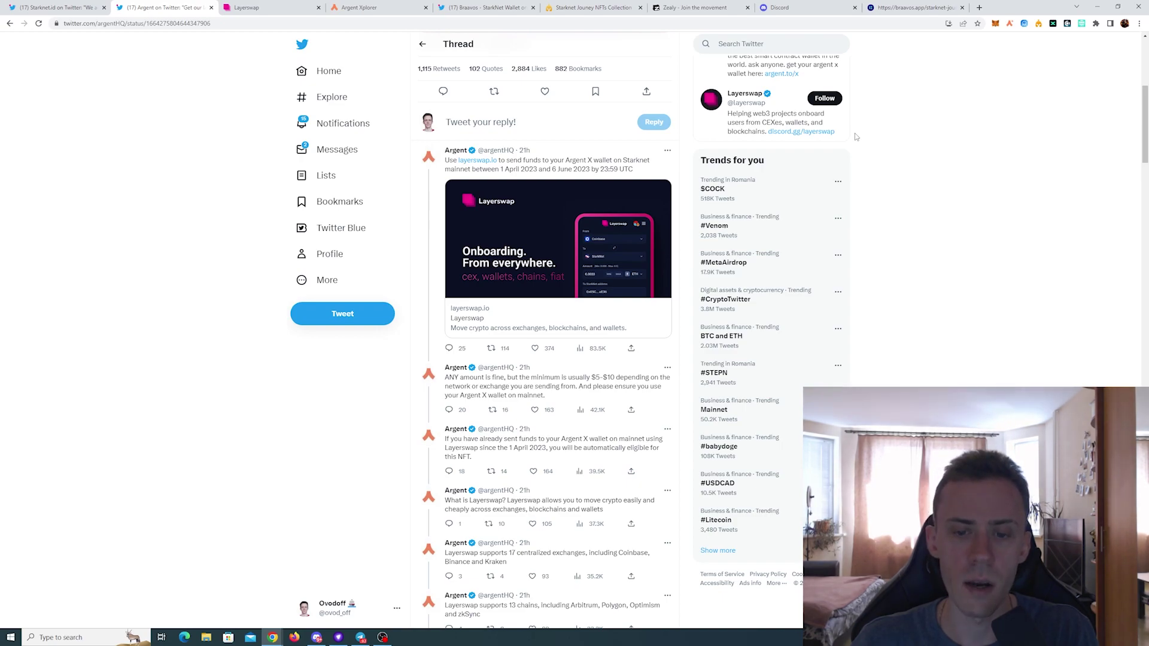
scroll(957, 91, down, 1)
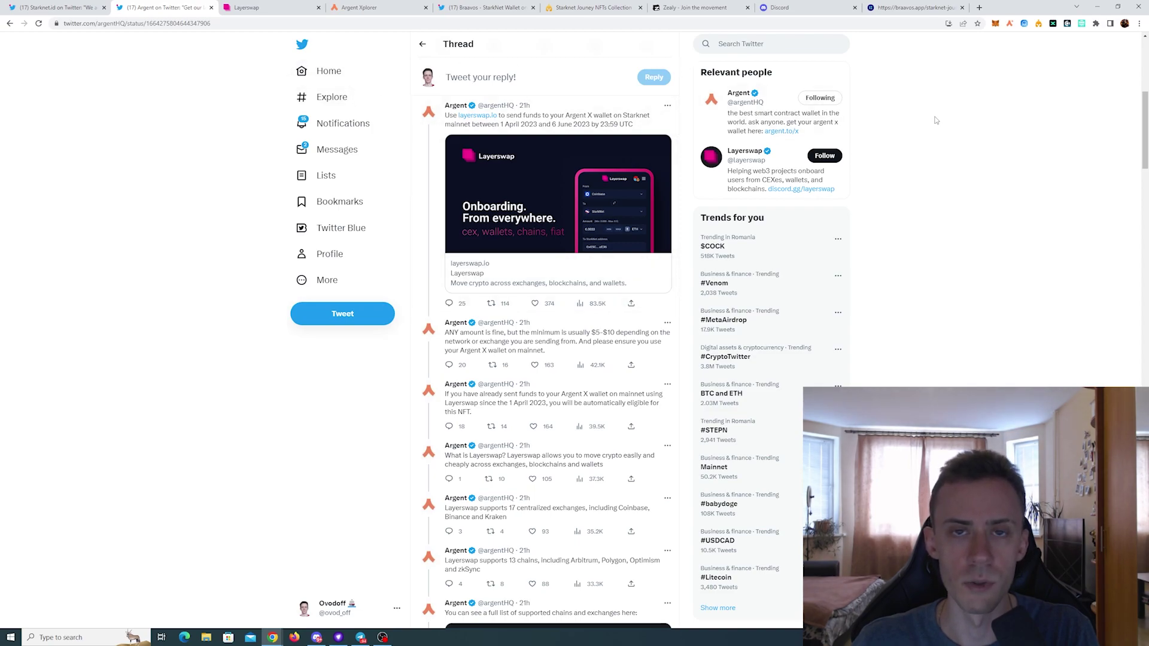
scroll(816, 156, down, 3)
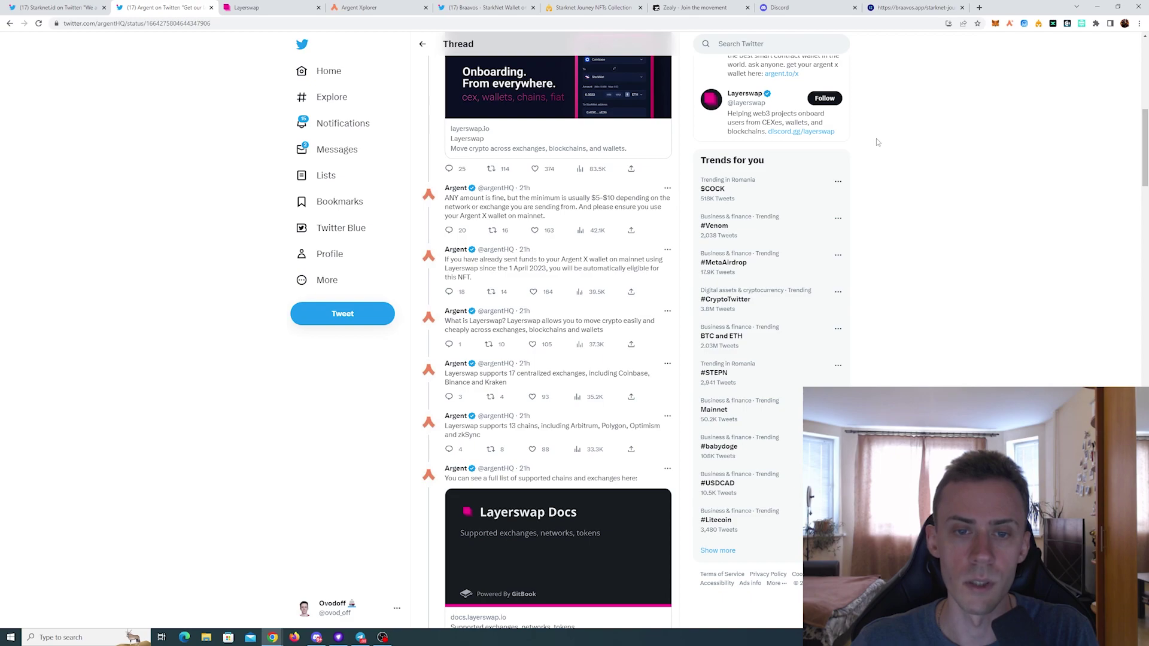
scroll(876, 138, down, 1)
Browse Layerswap's From list of supported source networks and exchanges
key(ctrl+Tab)
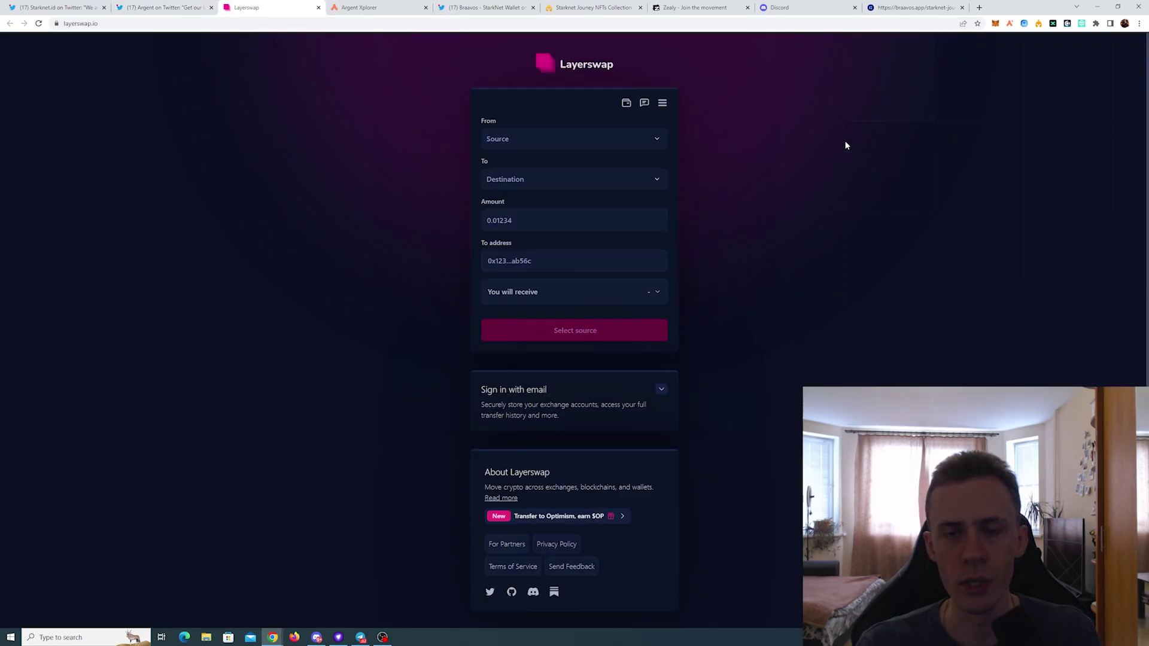
click(658, 141)
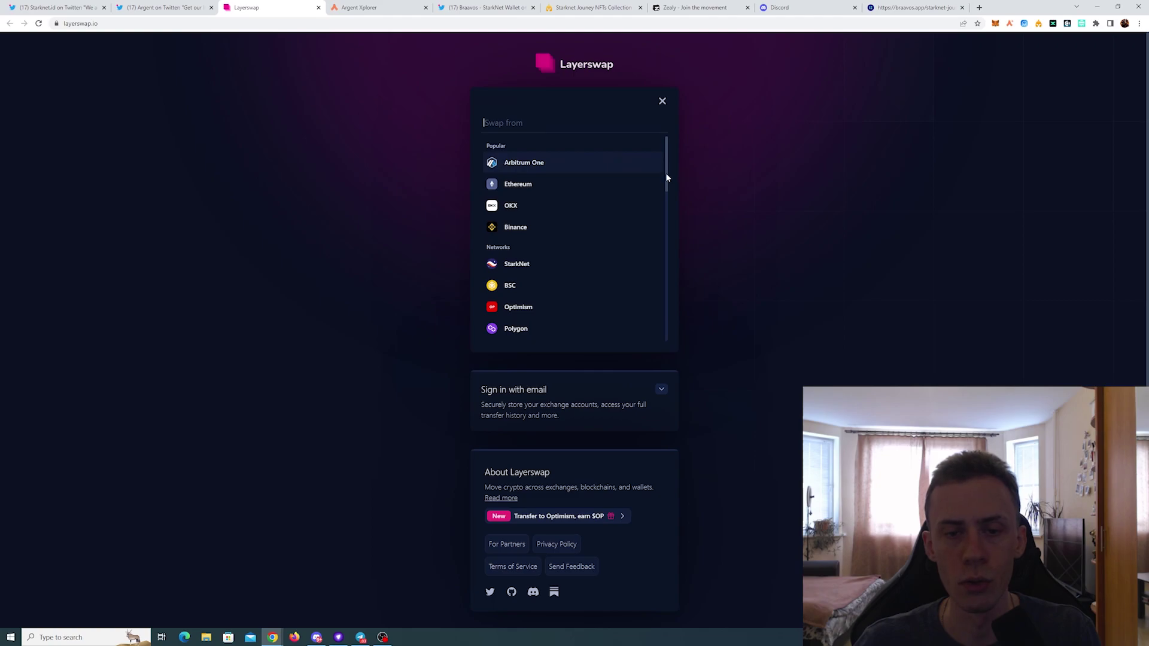
scroll(668, 186, down, 1)
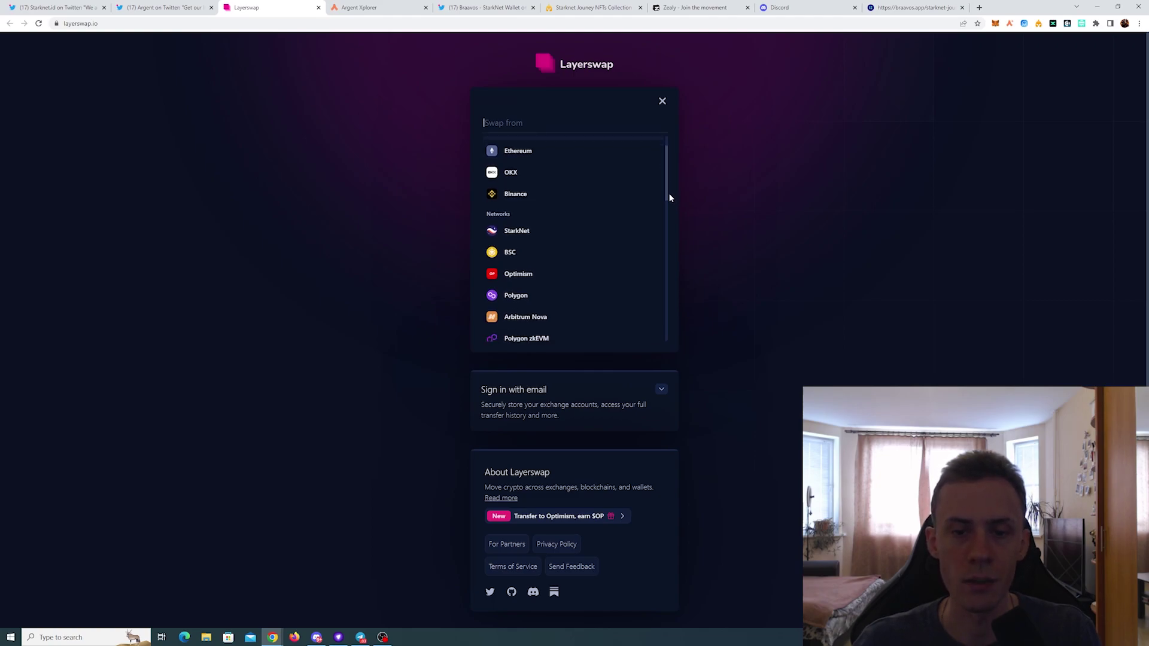
scroll(669, 203, down, 2)
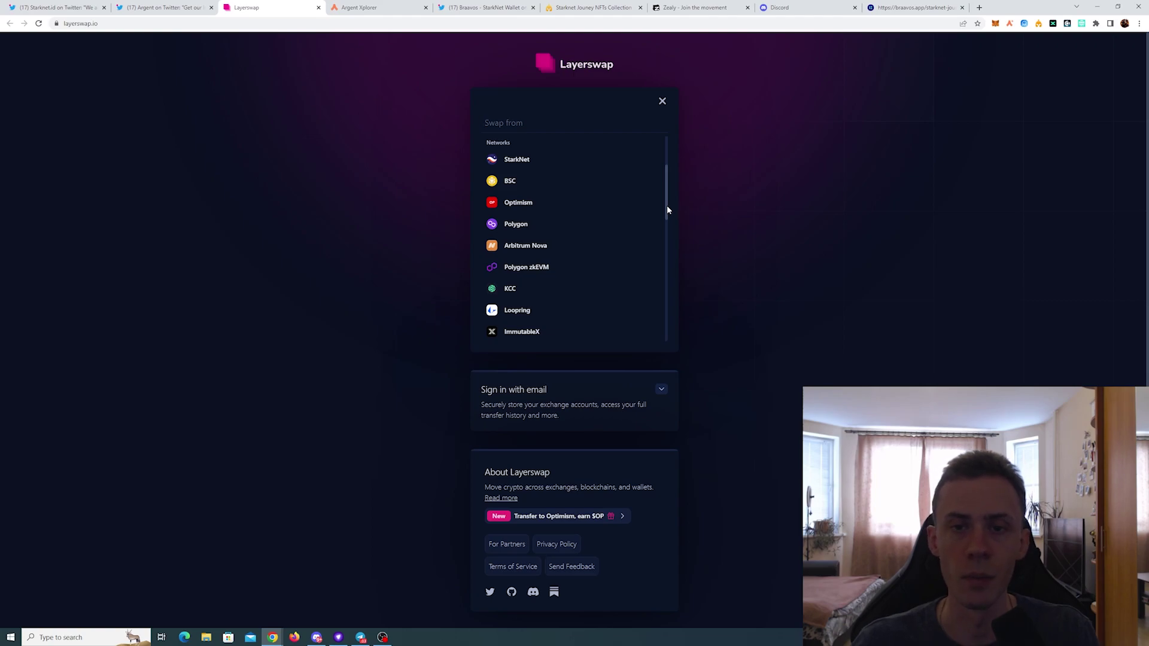
scroll(668, 210, down, 5)
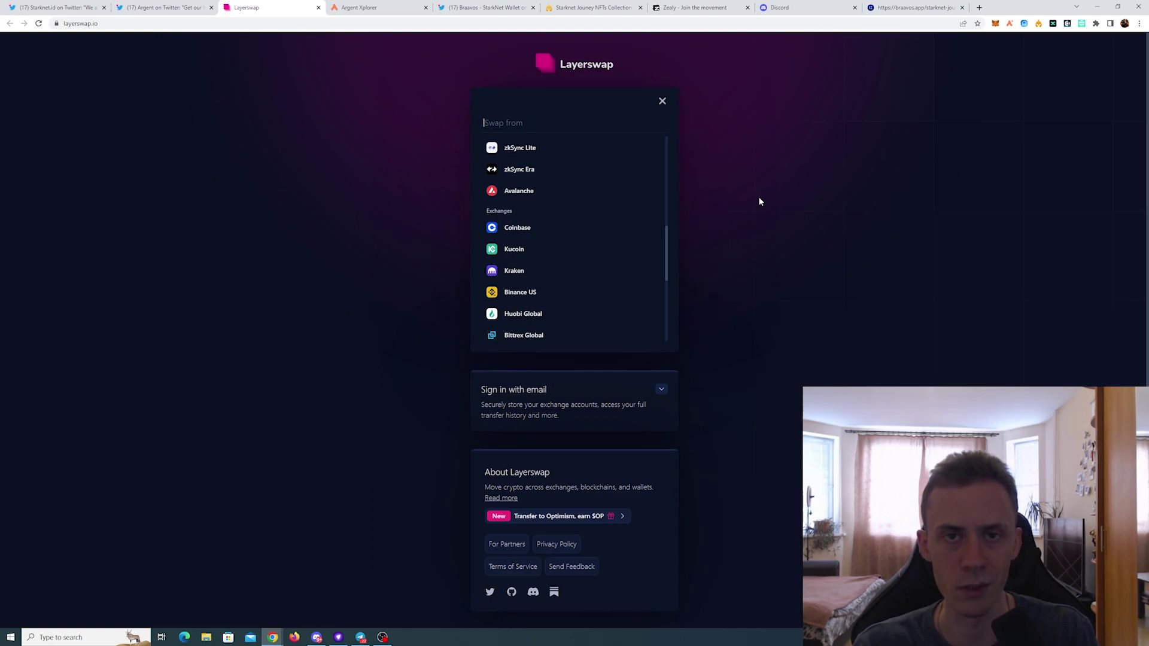
key(ctrl+Tab)
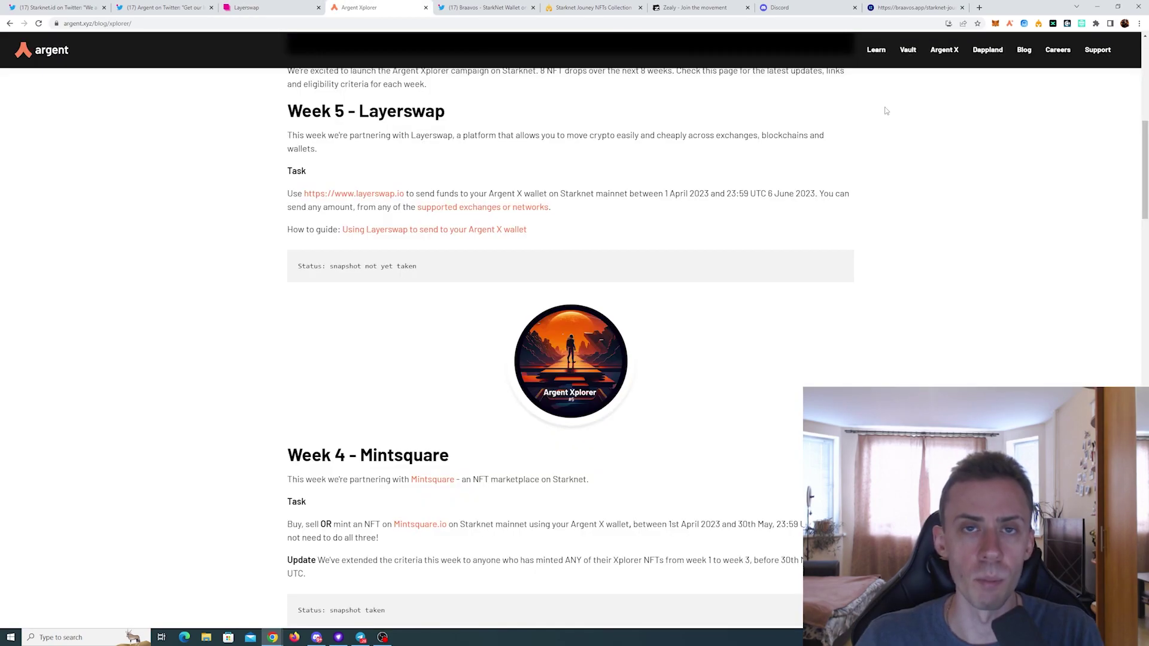
Scroll the Argent Xplorer blog to read the Week 5 Layerswap task
scroll(889, 109, down, 2)
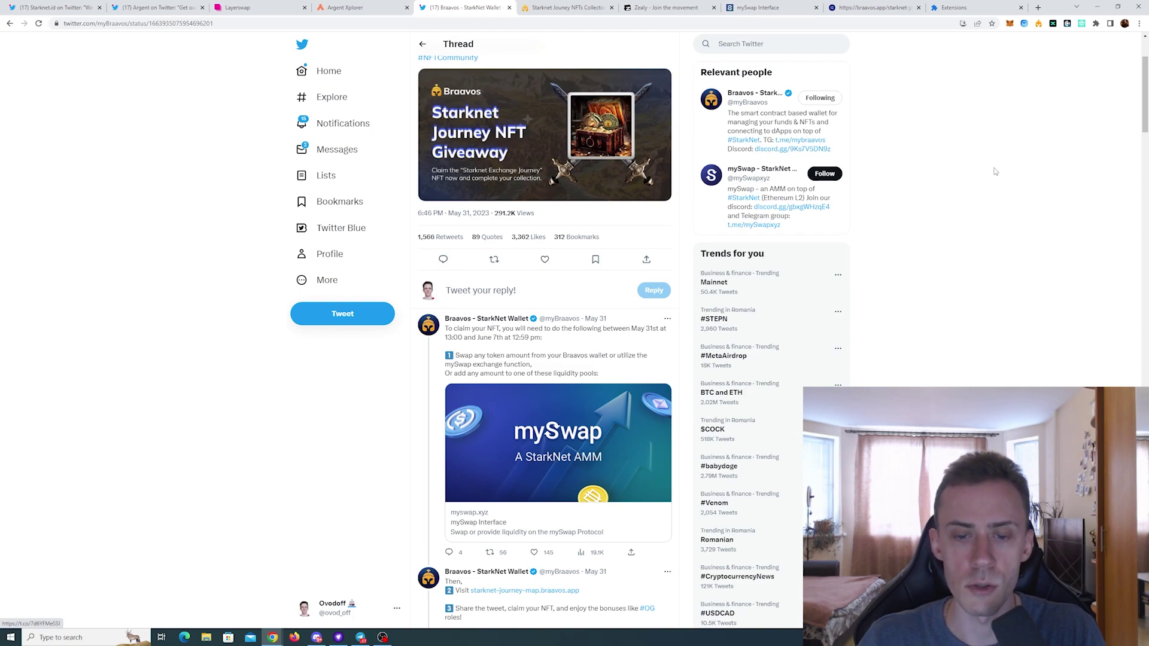
Bring up the mySwap swap page to begin connecting the Braavos wallet
click(757, 7)
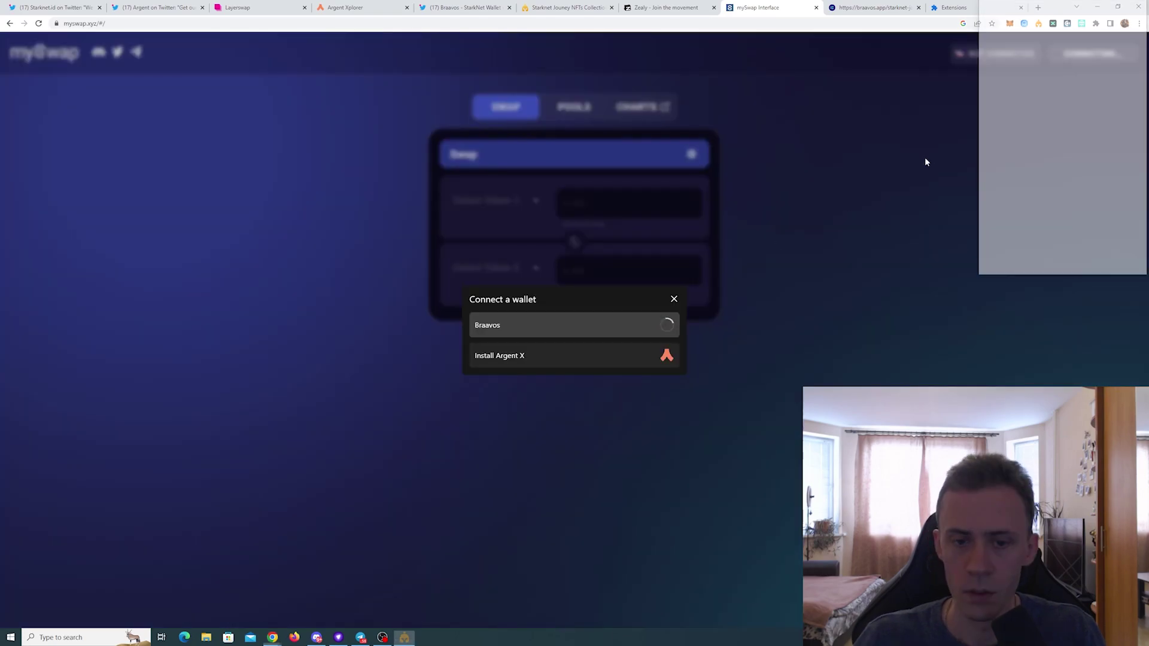
Connect Braavos to mySwap and swap the full 9.030298 USDC balance for ETH
click(1063, 263)
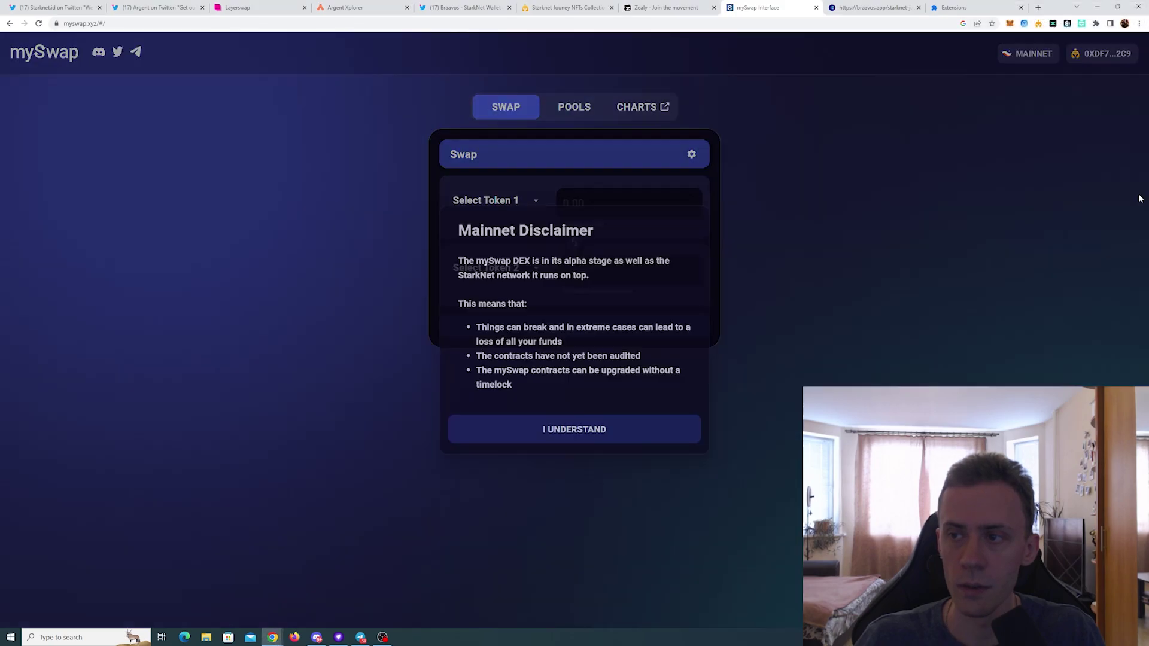
click(726, 364)
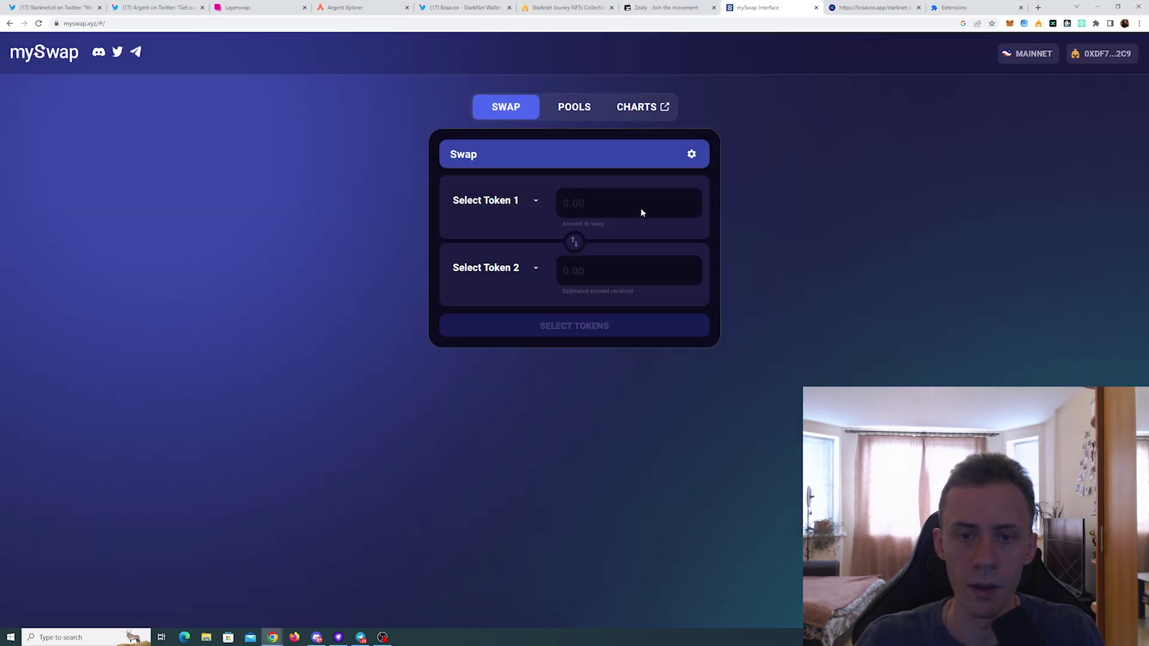
click(539, 207)
click(523, 237)
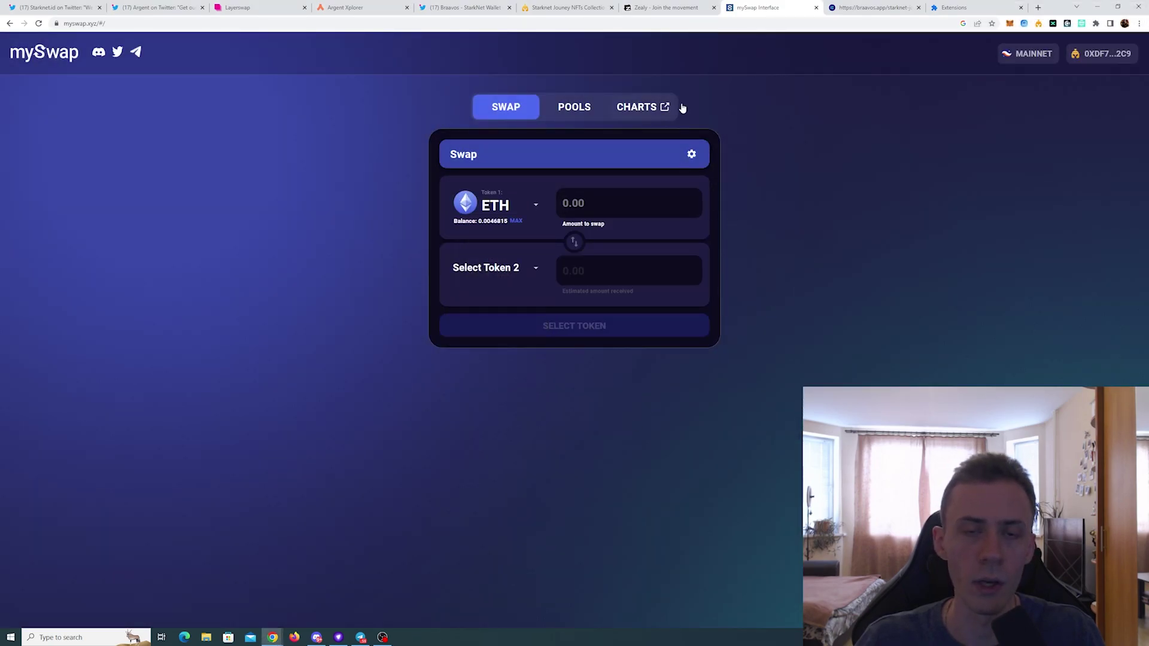
click(535, 269)
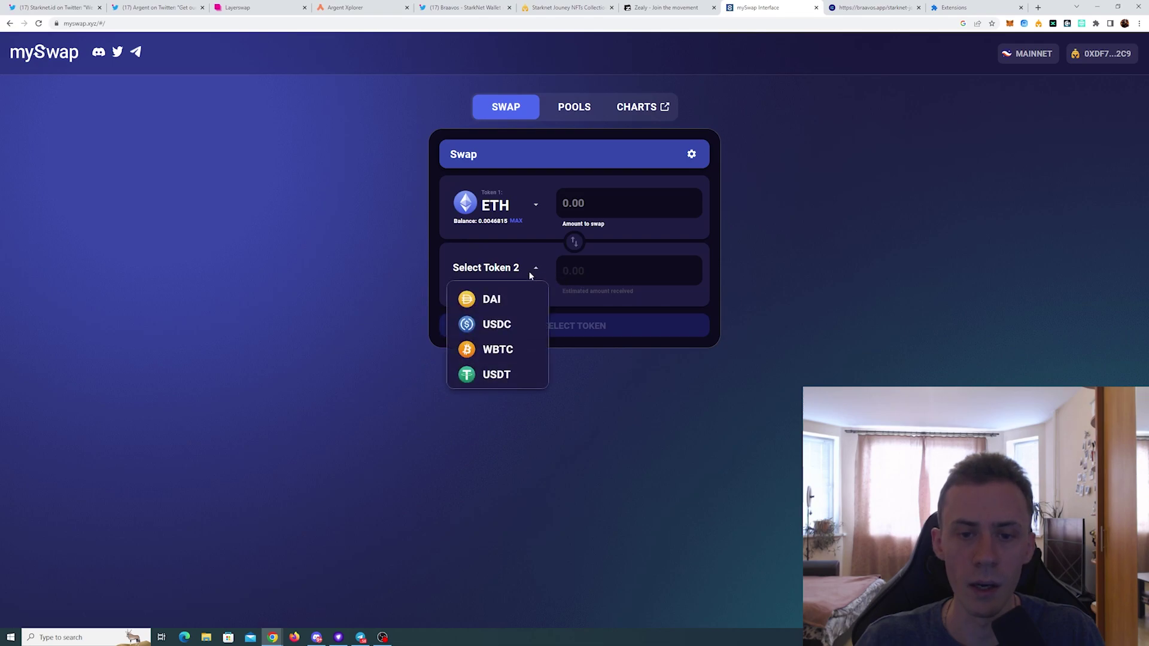
click(526, 324)
click(575, 242)
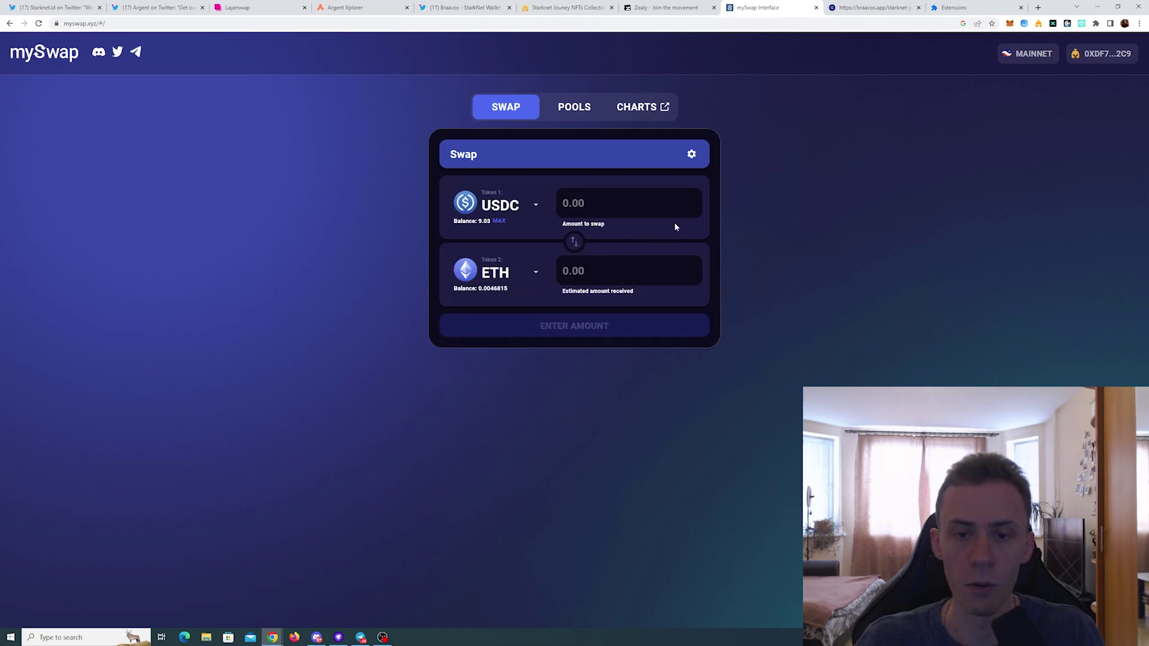
click(498, 221)
click(574, 399)
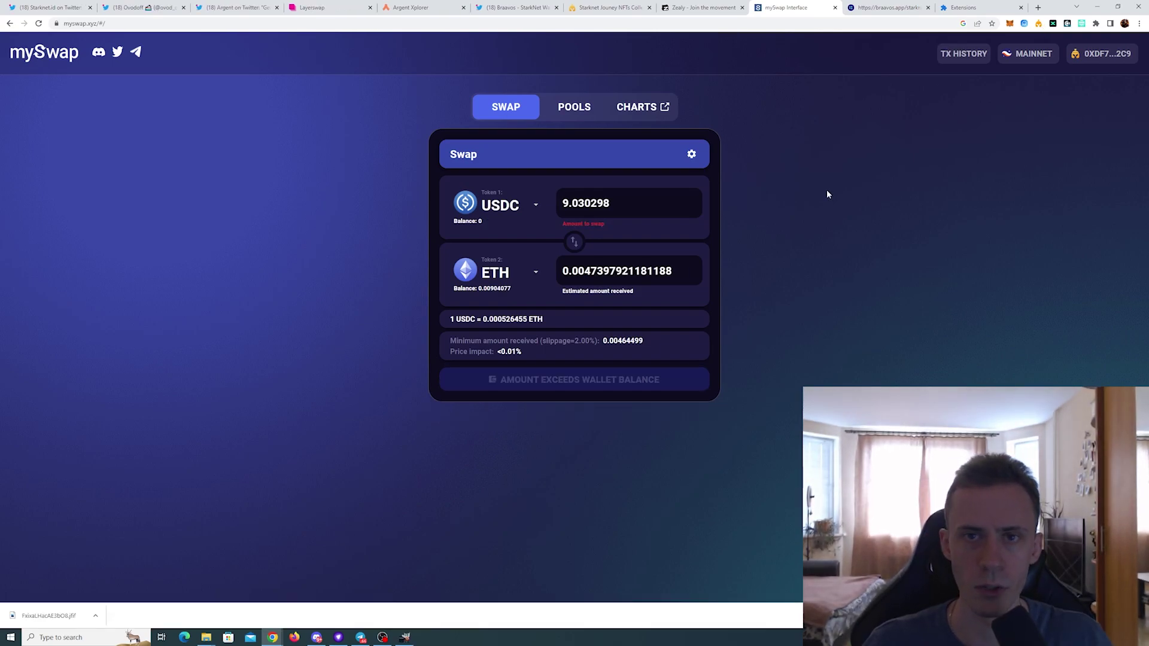
Share the Starknet Journey campaign on Twitter and claim the 3rd Journey NFT, signing in Braavos
click(607, 7)
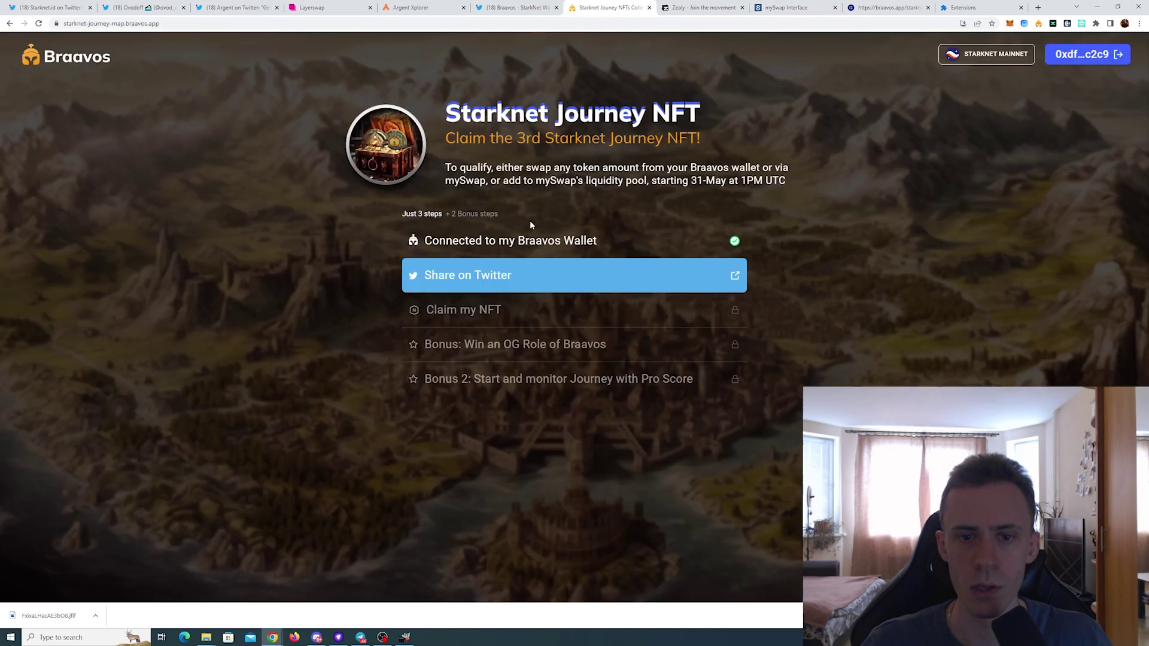
click(586, 285)
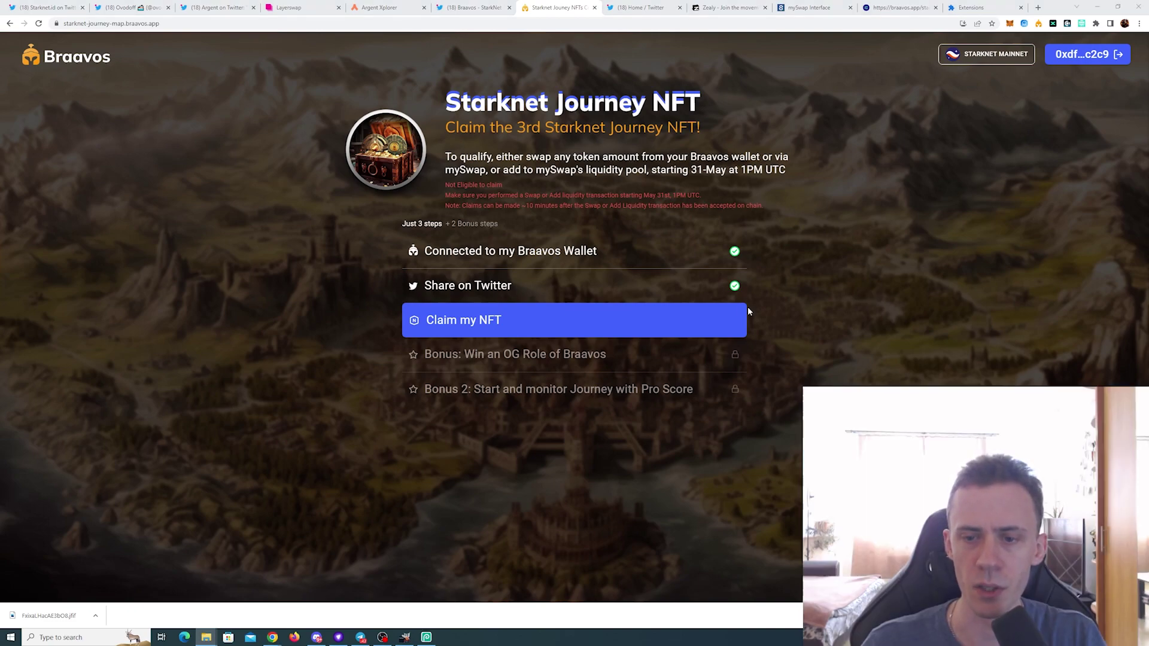
click(745, 309)
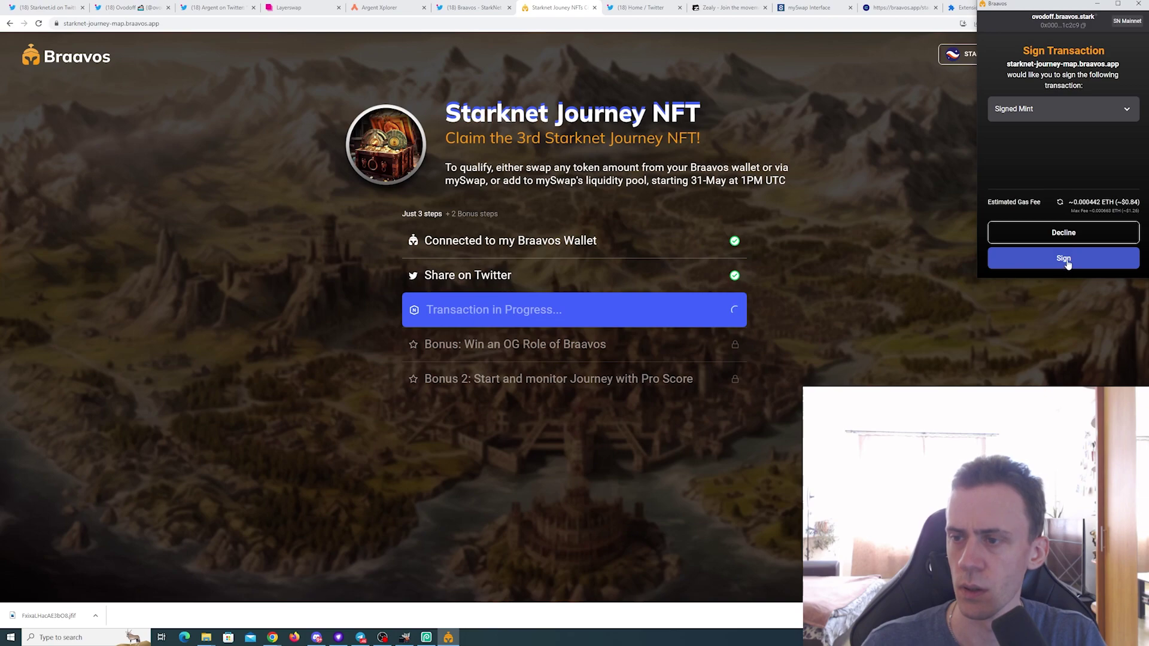
click(1068, 261)
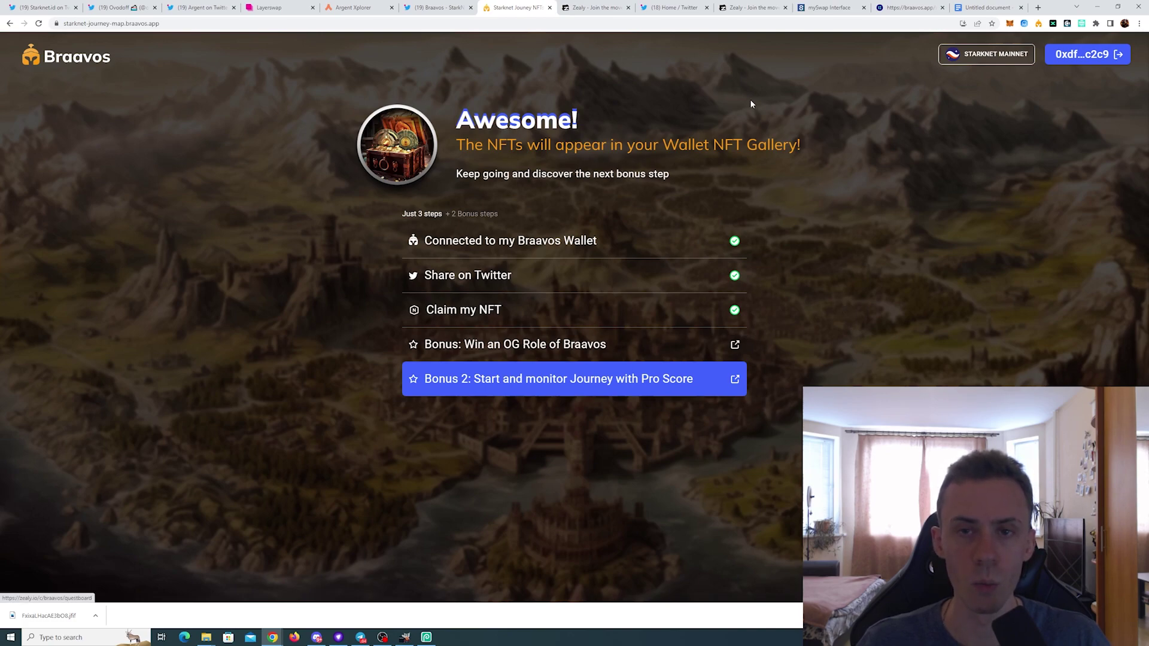
Browse the Zealy Braavos questboard, glancing back briefly at the Starknet Journey page
click(574, 4)
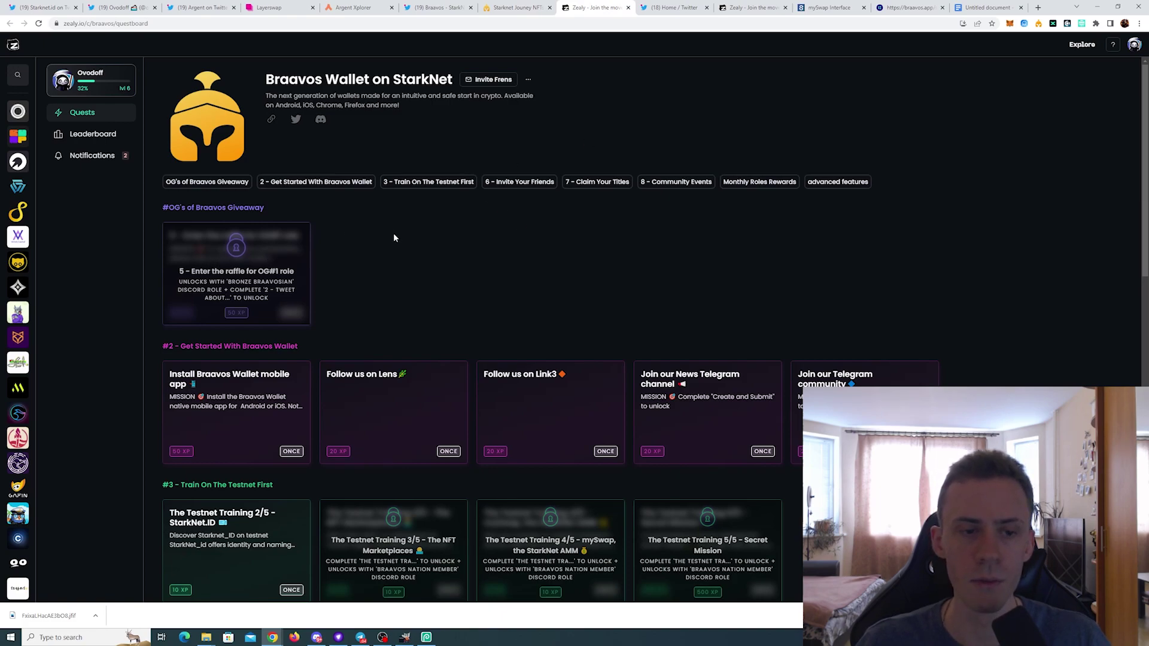
scroll(380, 207, down, 10)
scroll(383, 208, up, 5)
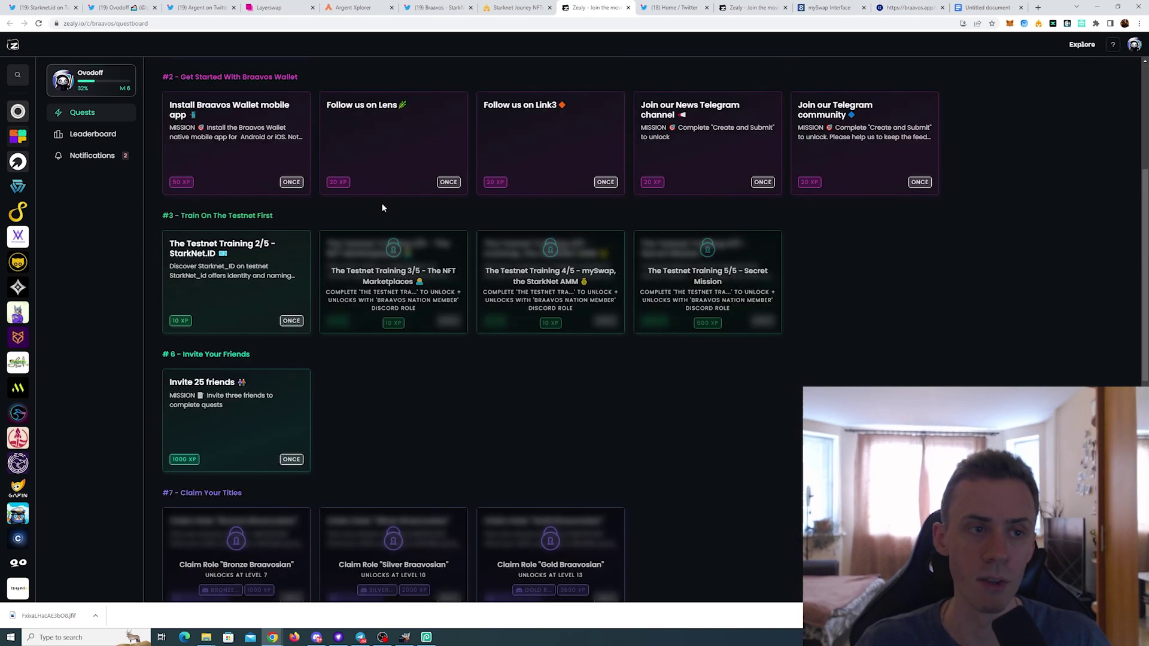
scroll(383, 207, up, 5)
key(ctrl+shift+Tab)
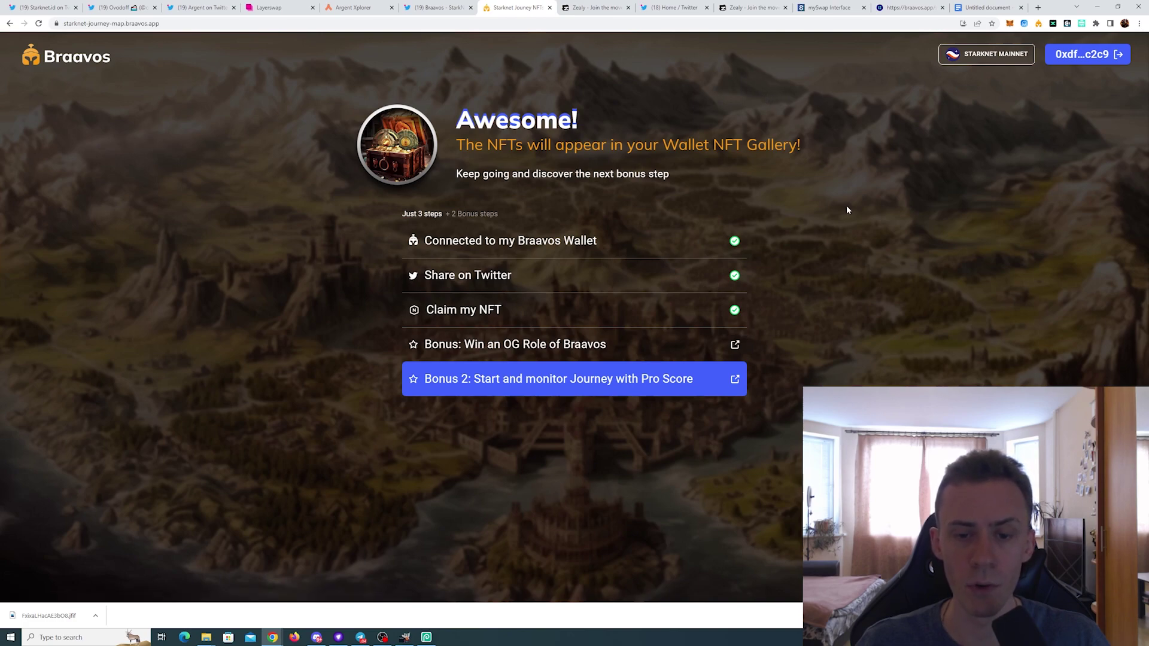
key(ctrl+Tab)
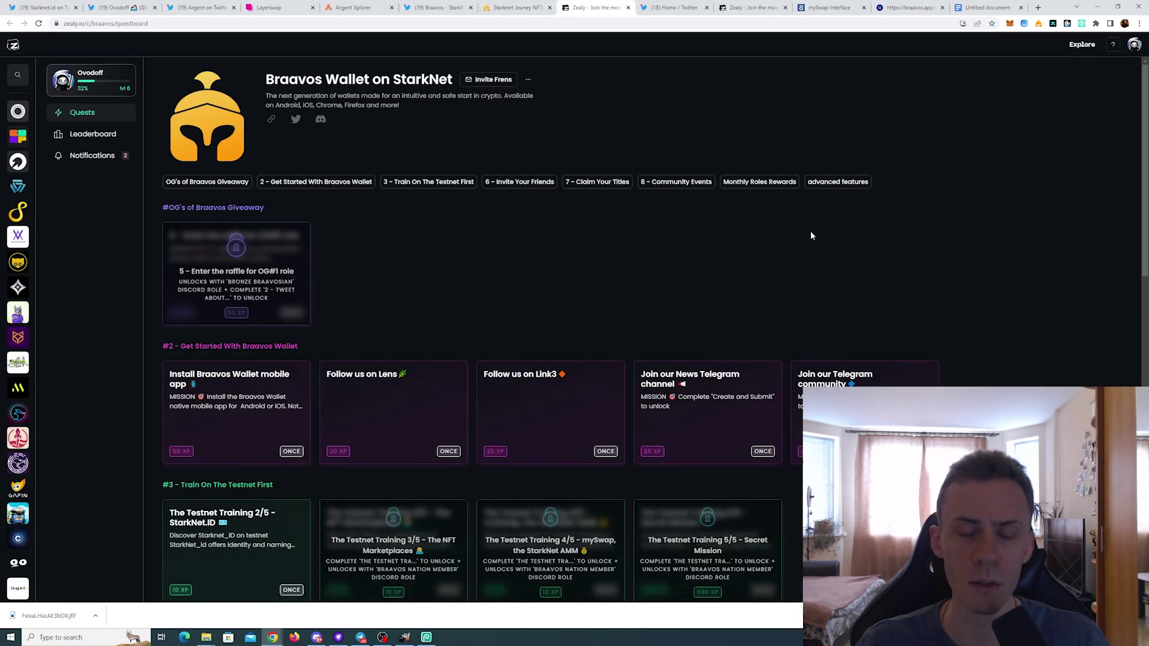
scroll(810, 232, down, 3)
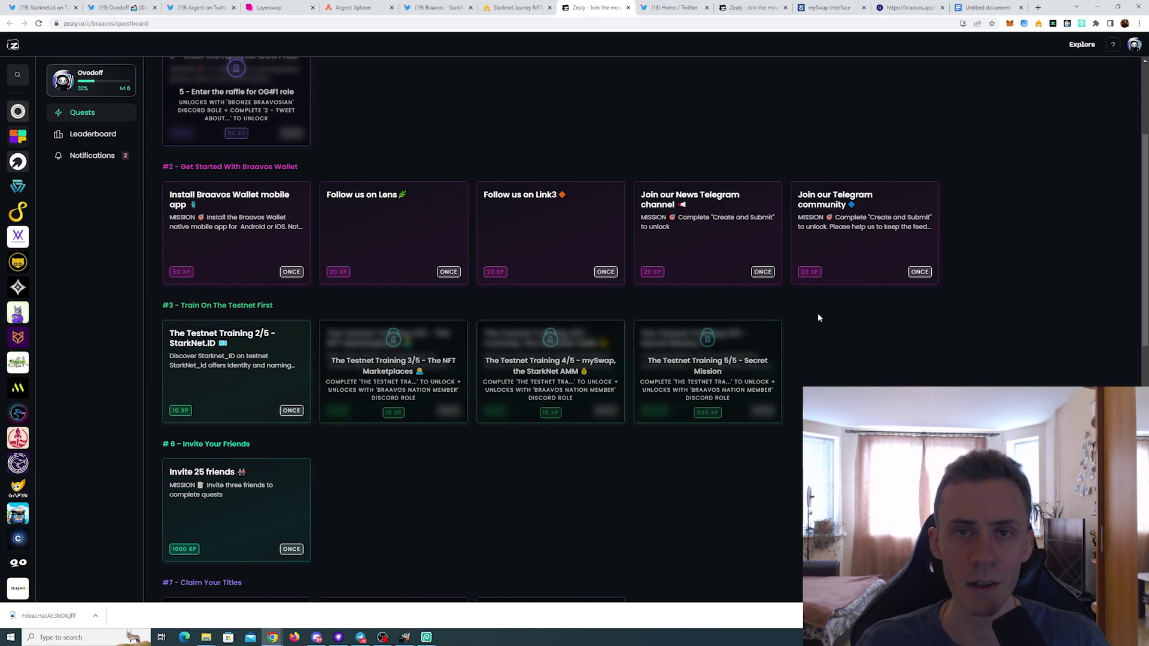
scroll(817, 313, down, 2)
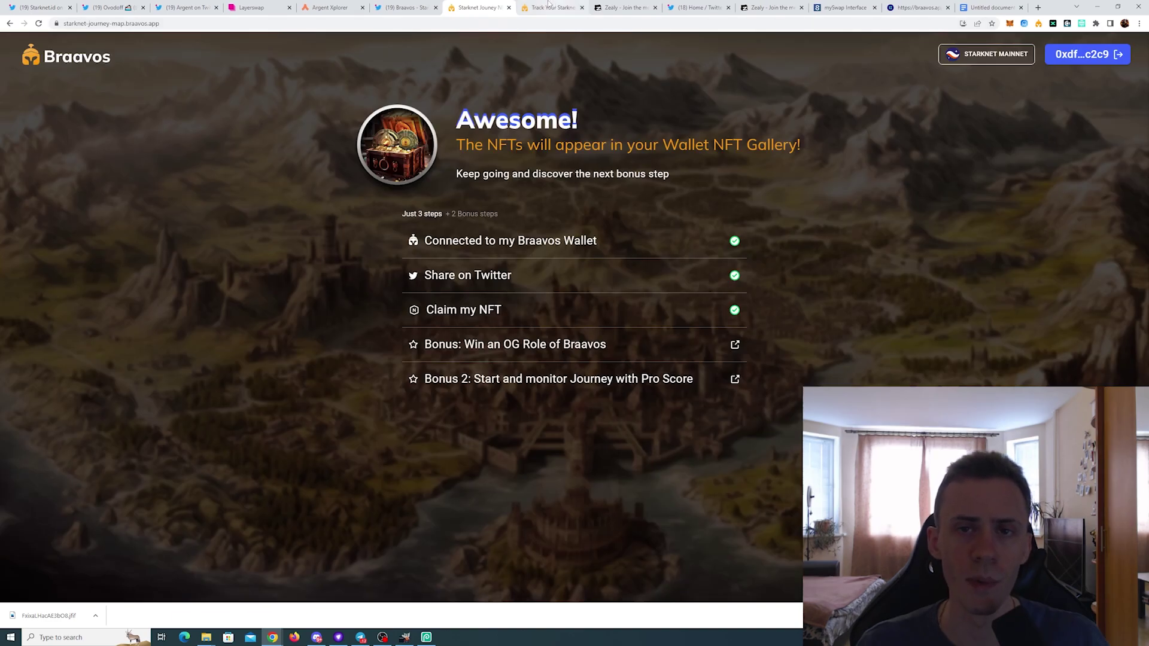
Check the Braavos wallet's Pro Score: 29% with 5 transactions, plus its dApps overview
click(548, 2)
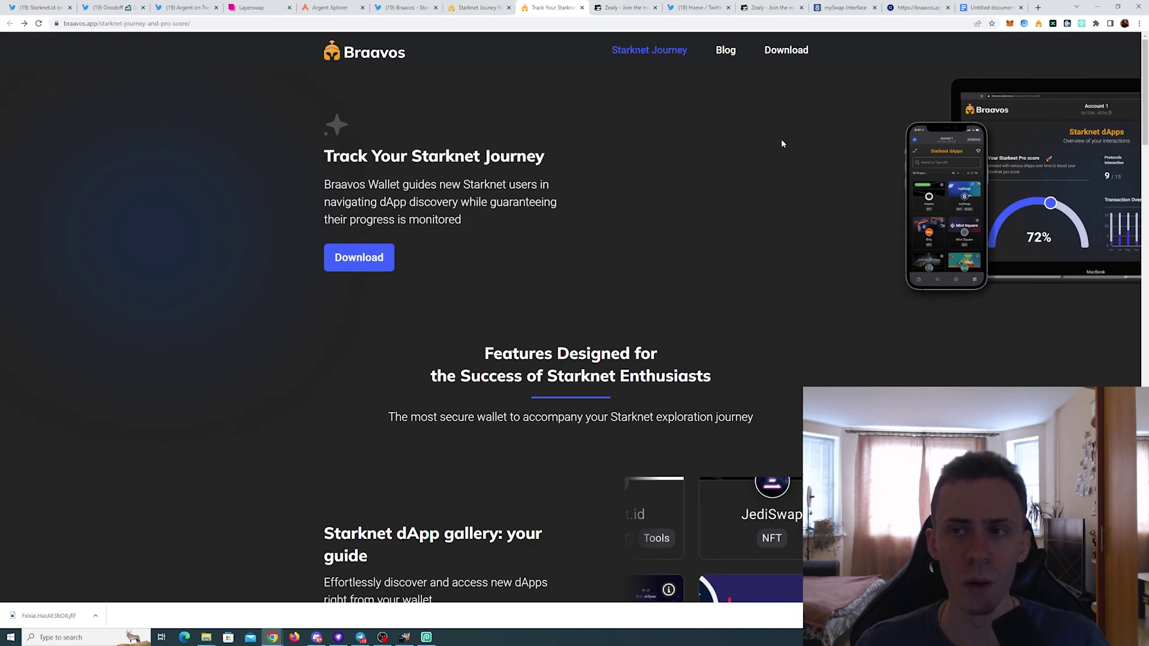
click(1038, 24)
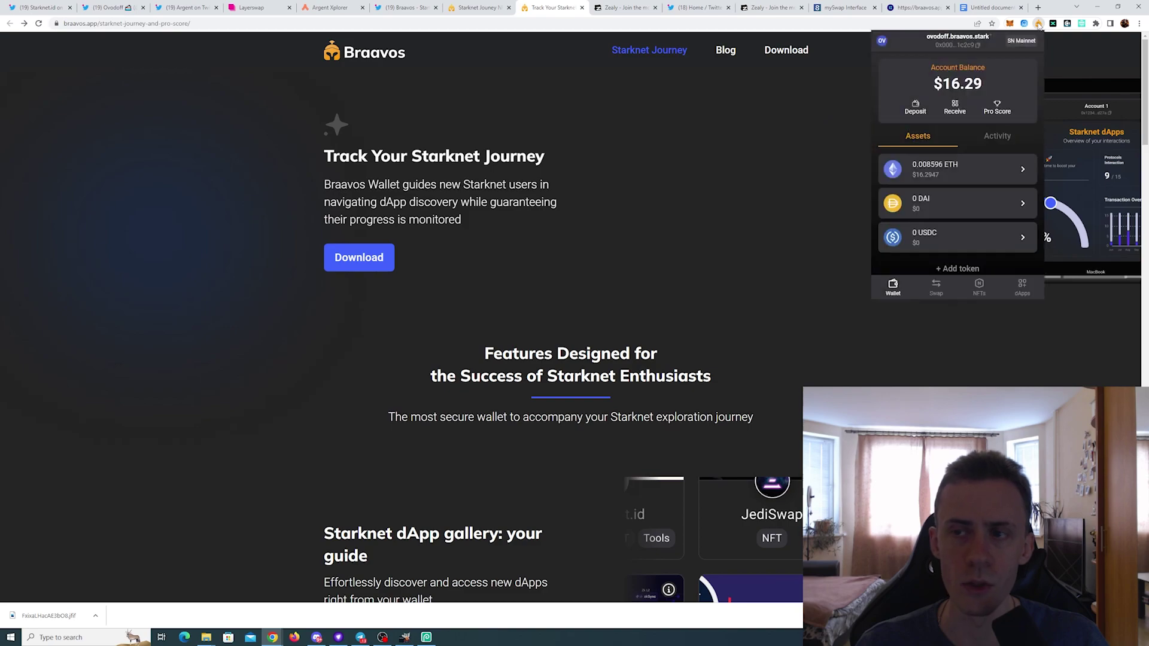
click(998, 108)
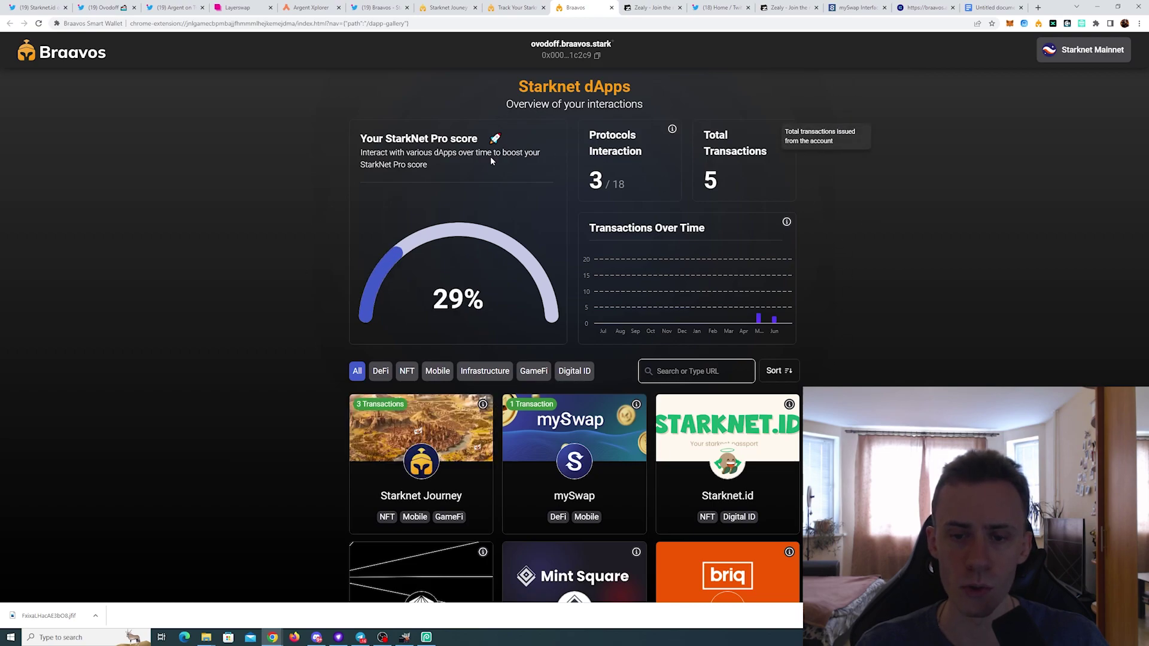
click(517, 7)
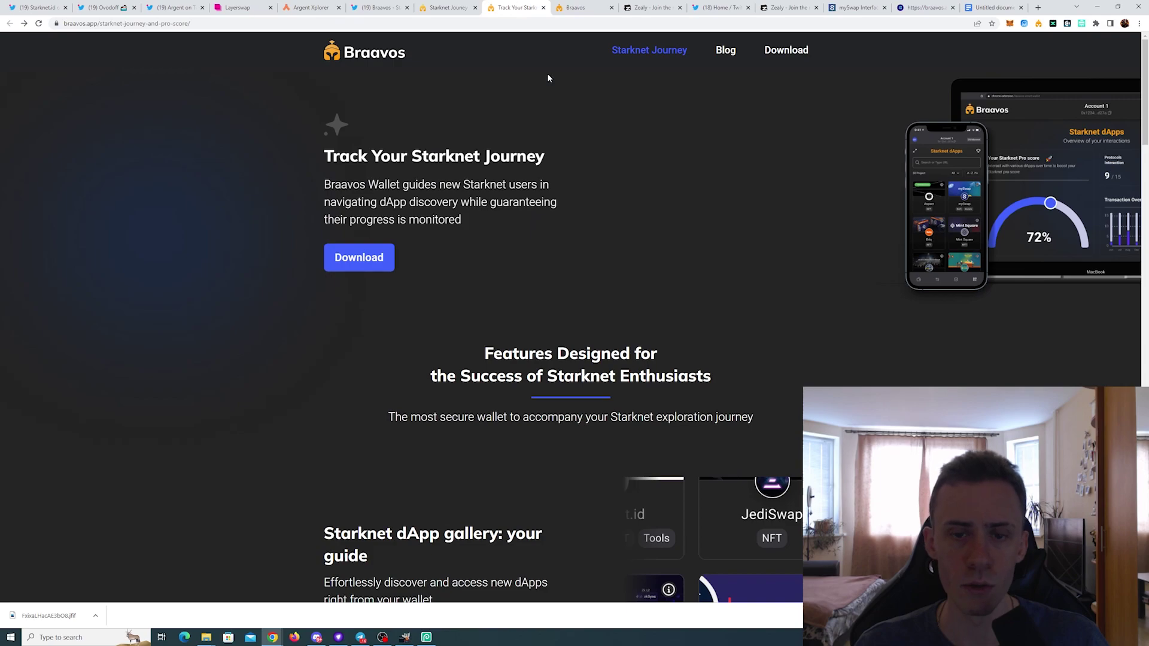
scroll(724, 231, down, 4)
scroll(703, 217, down, 4)
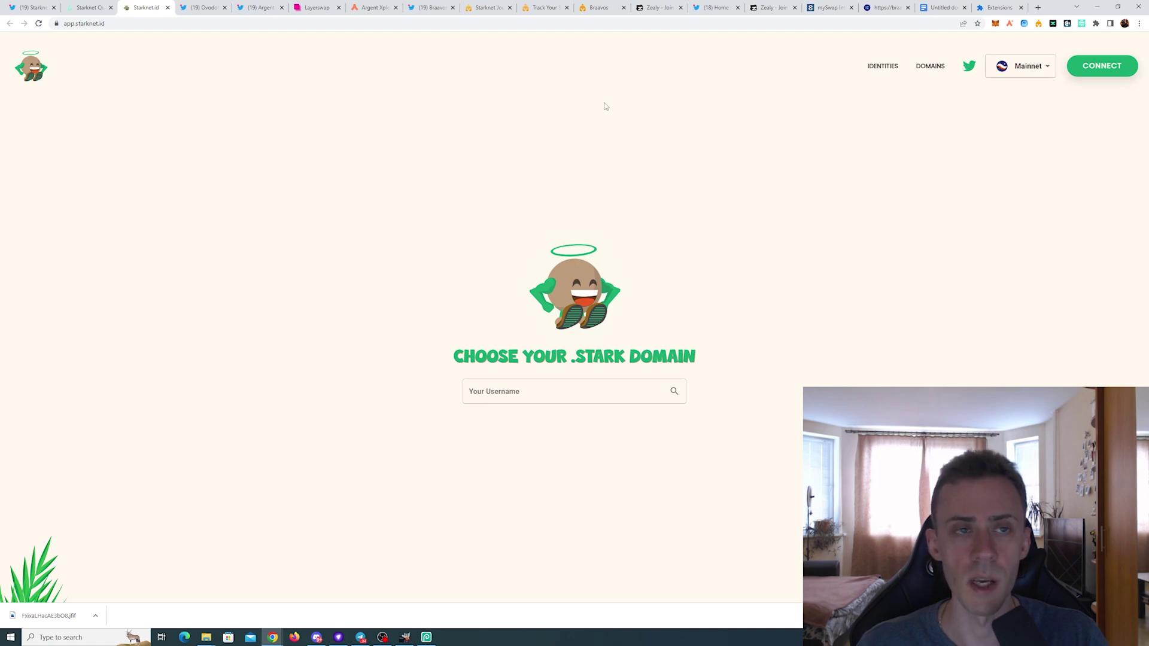
Read the Starknet.id totem NFT announcement thread
click(33, 6)
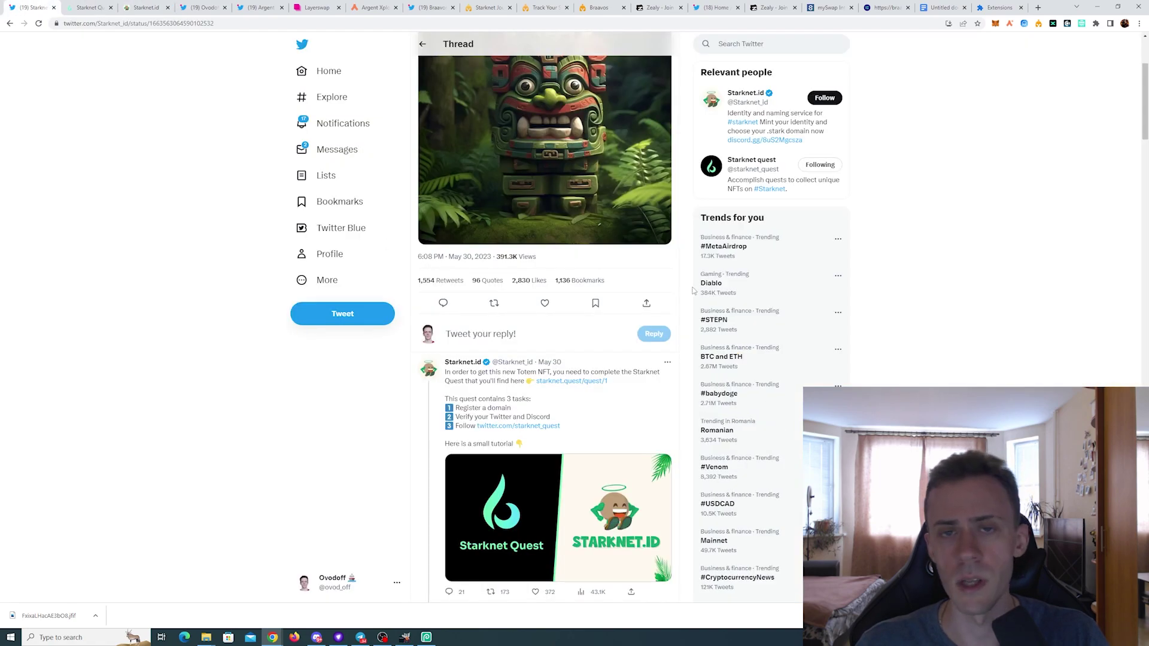
scroll(932, 238, up, 3)
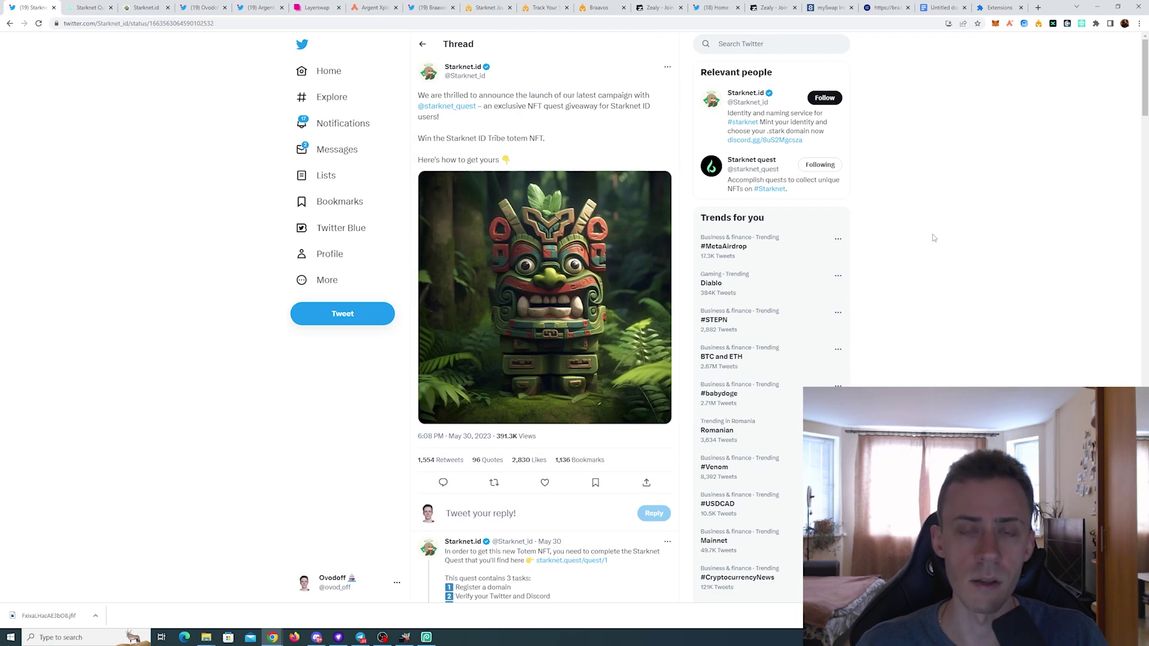
key(ctrl+3)
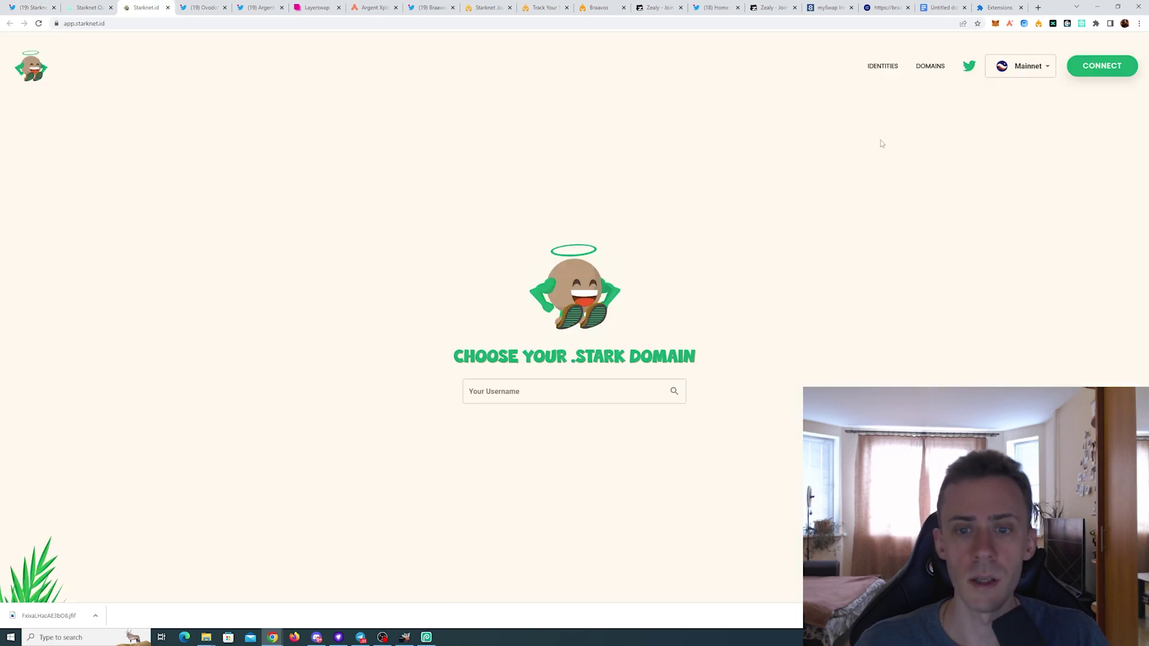
Connect Argent X on Starknet.id and inspect the wallet's .stark domain identity
click(1104, 67)
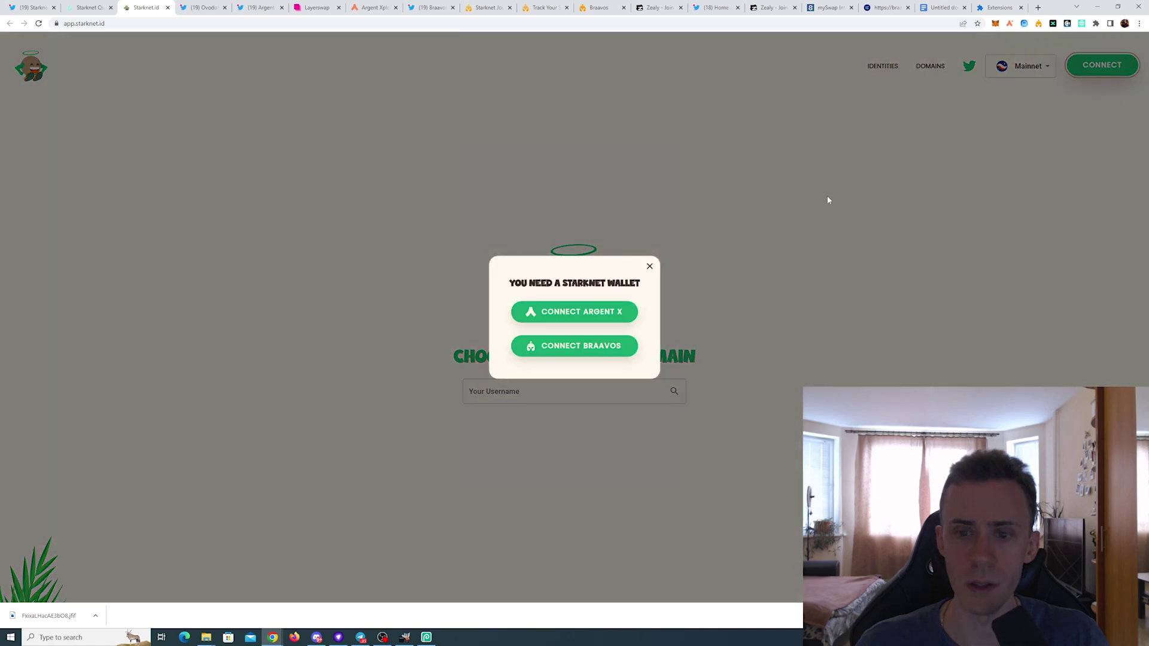
click(581, 312)
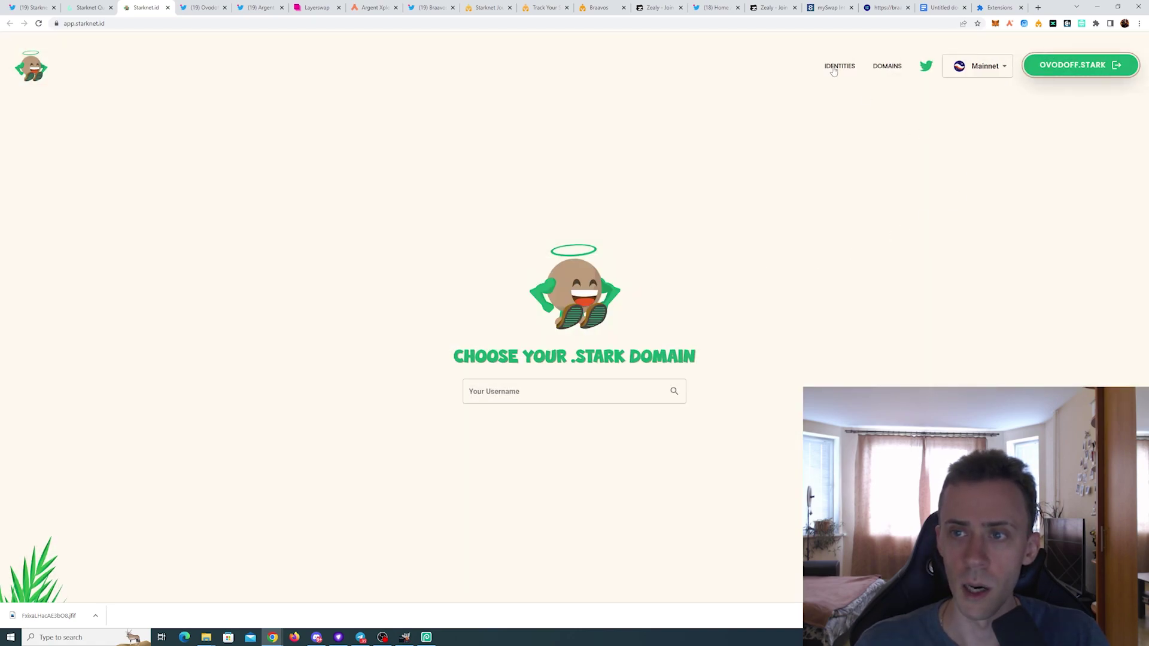
click(837, 66)
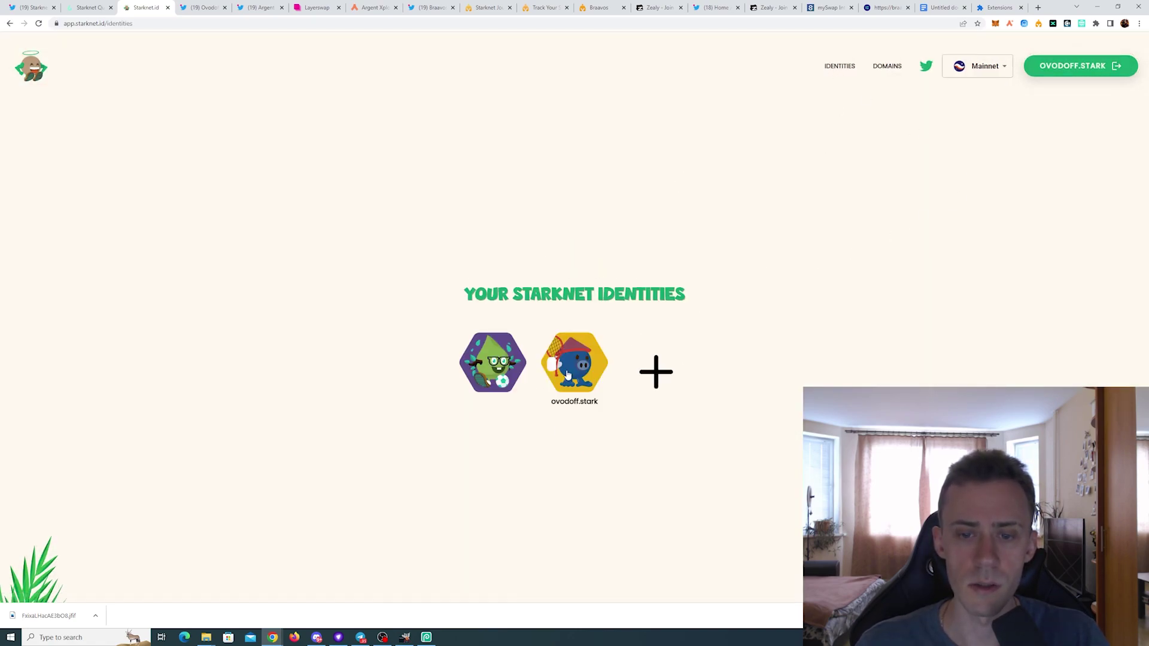
click(567, 375)
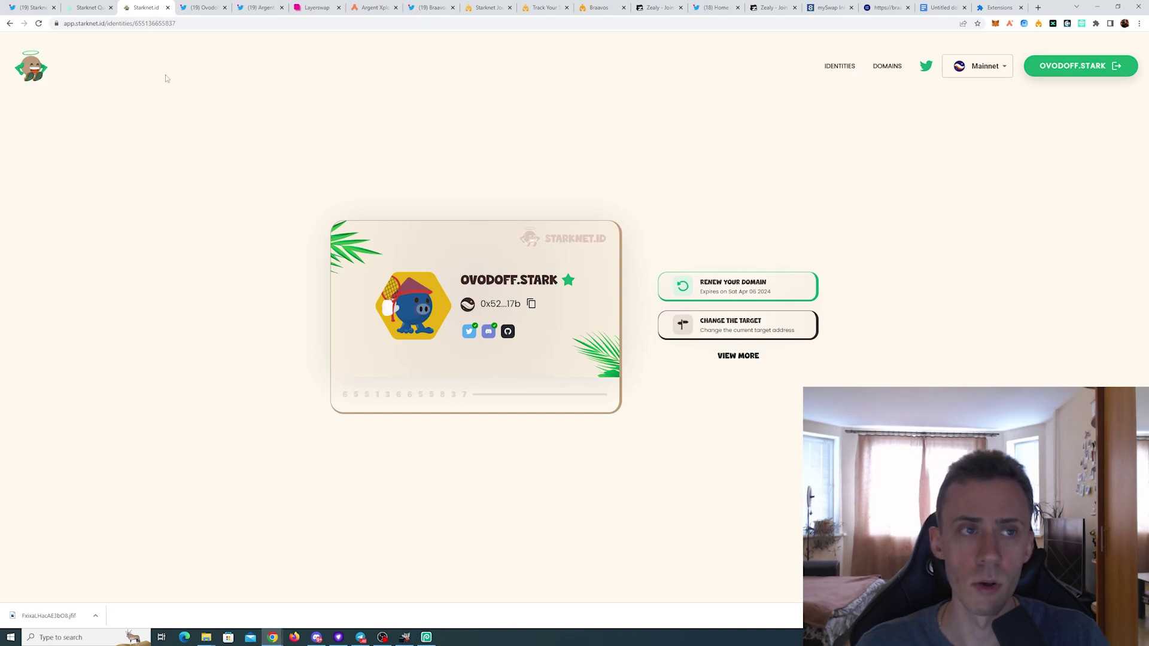
click(88, 7)
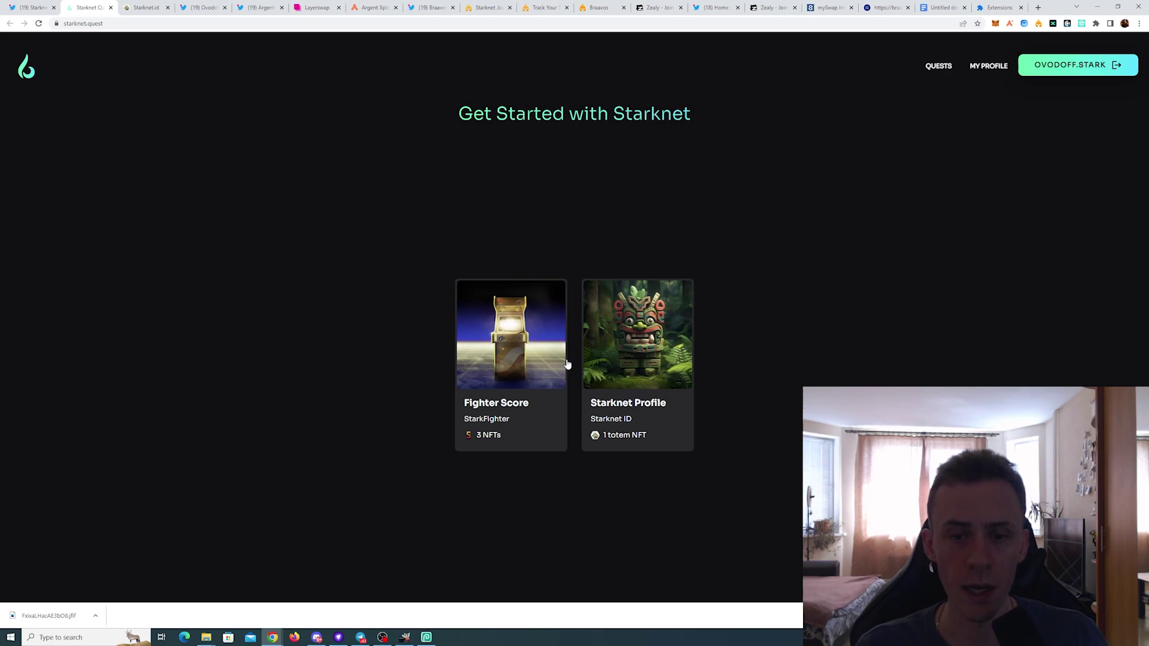
Verify the three Starknet Profile quest tasks and mint the 1 totem NFT reward via Argent X
click(691, 317)
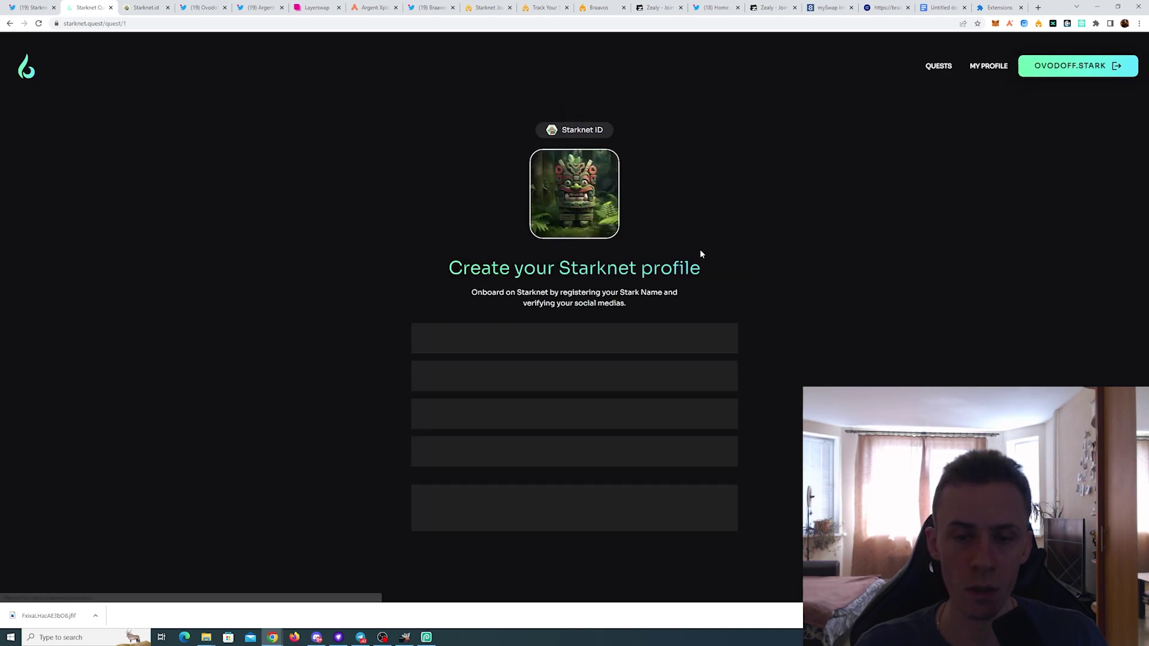
click(716, 339)
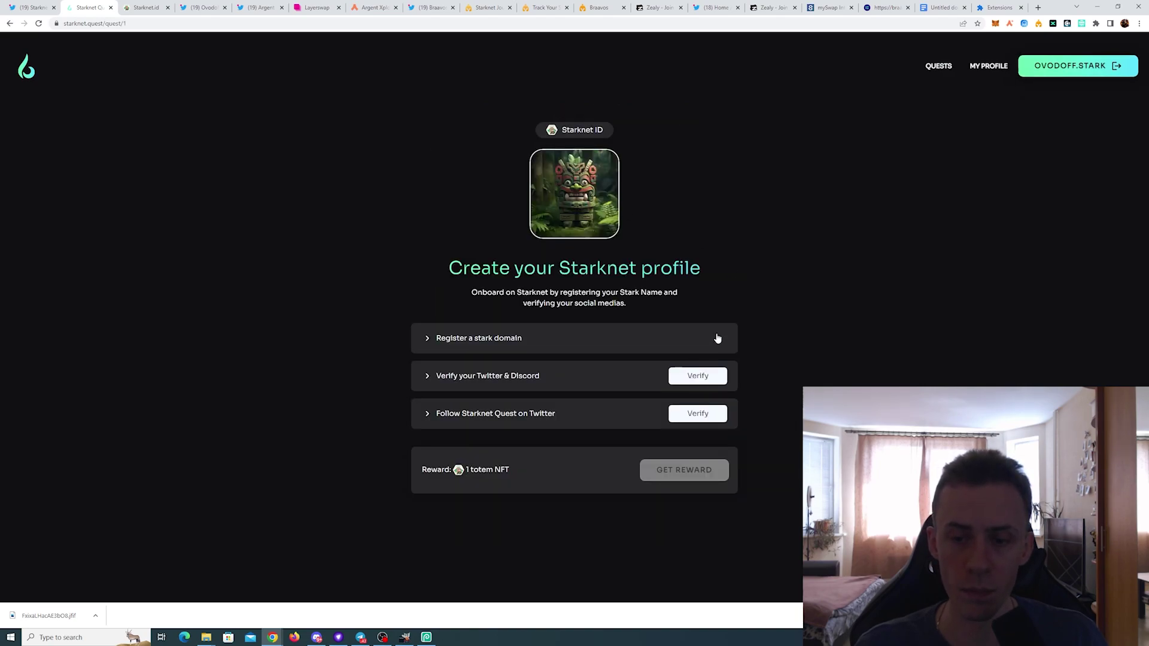
click(699, 379)
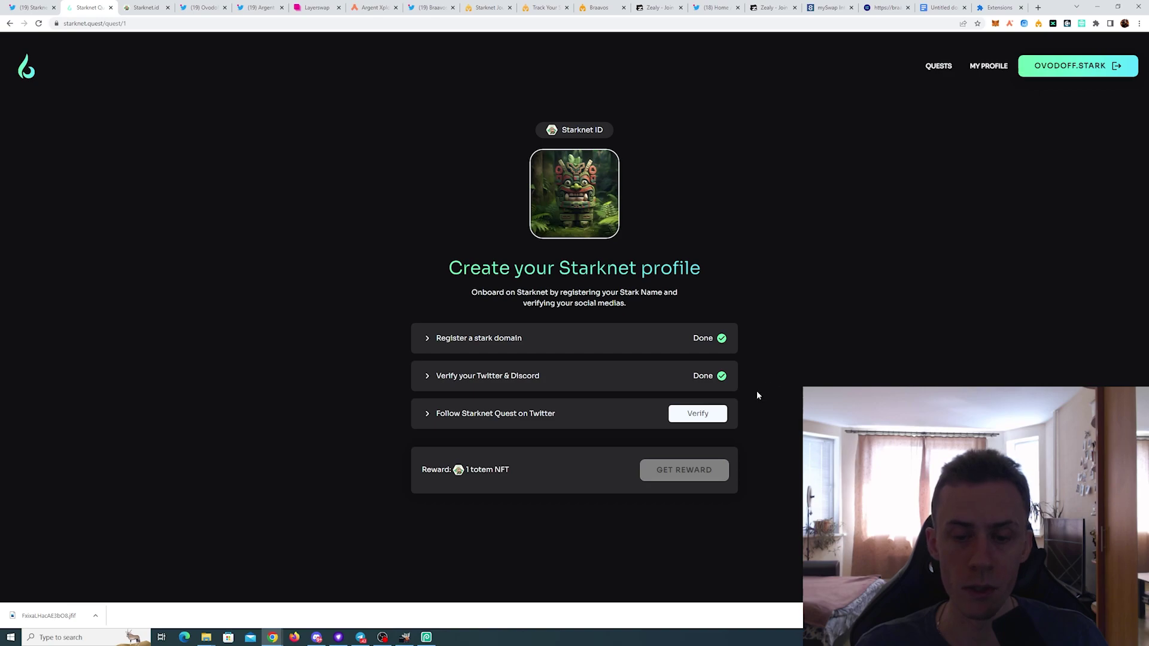
click(699, 414)
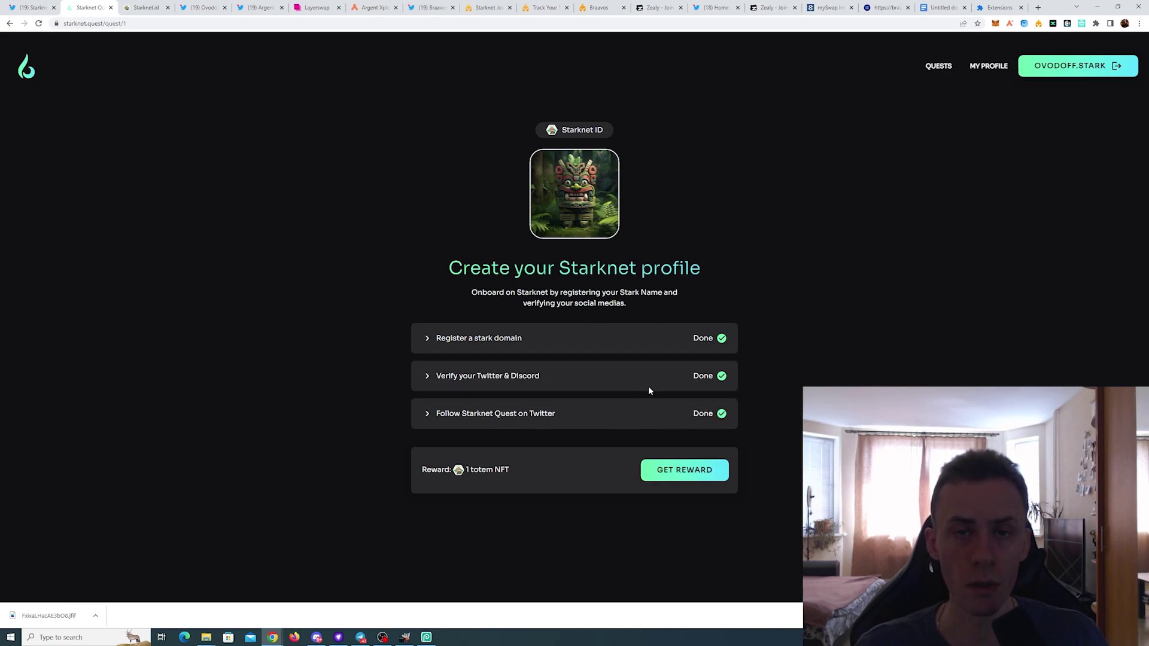
click(703, 470)
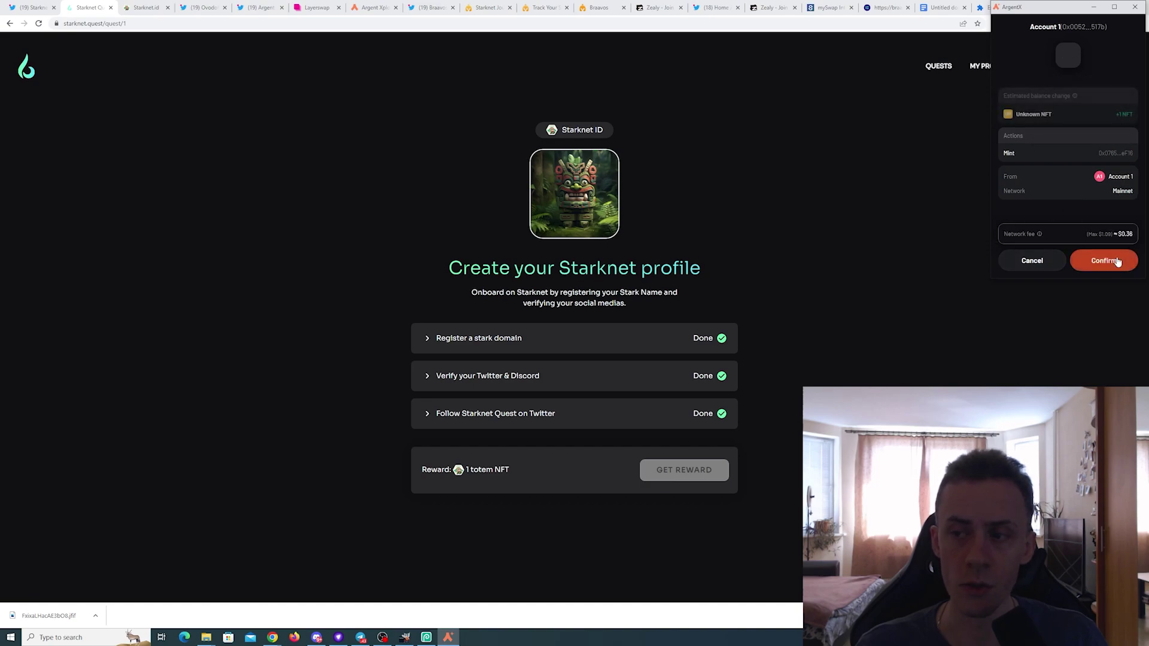
click(1107, 261)
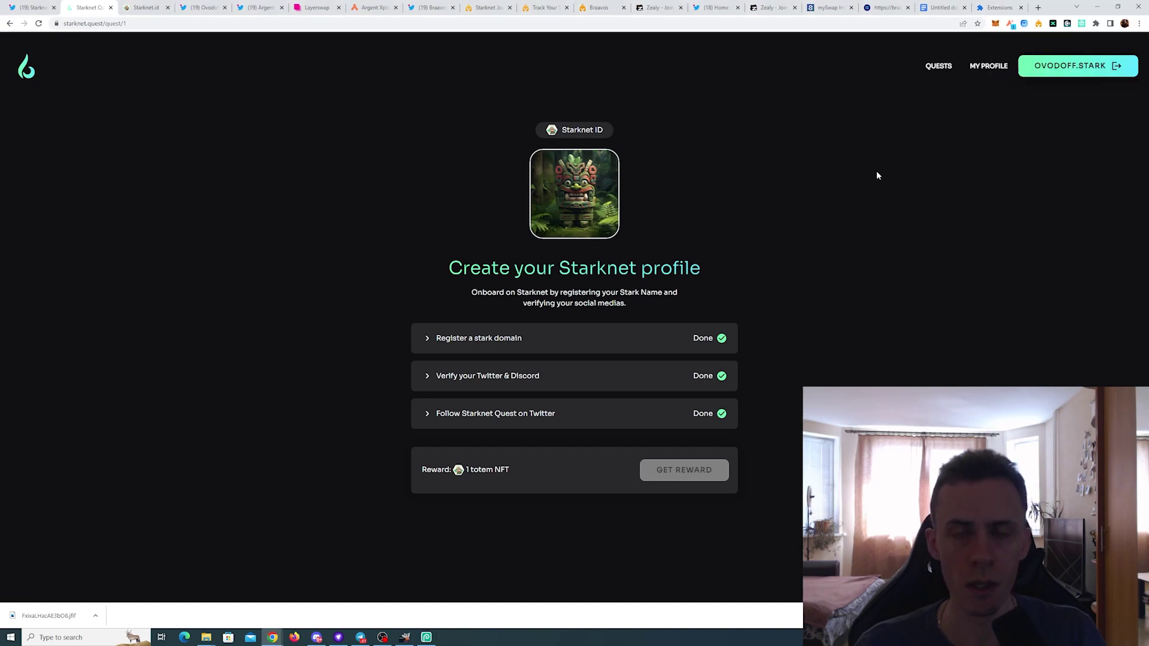